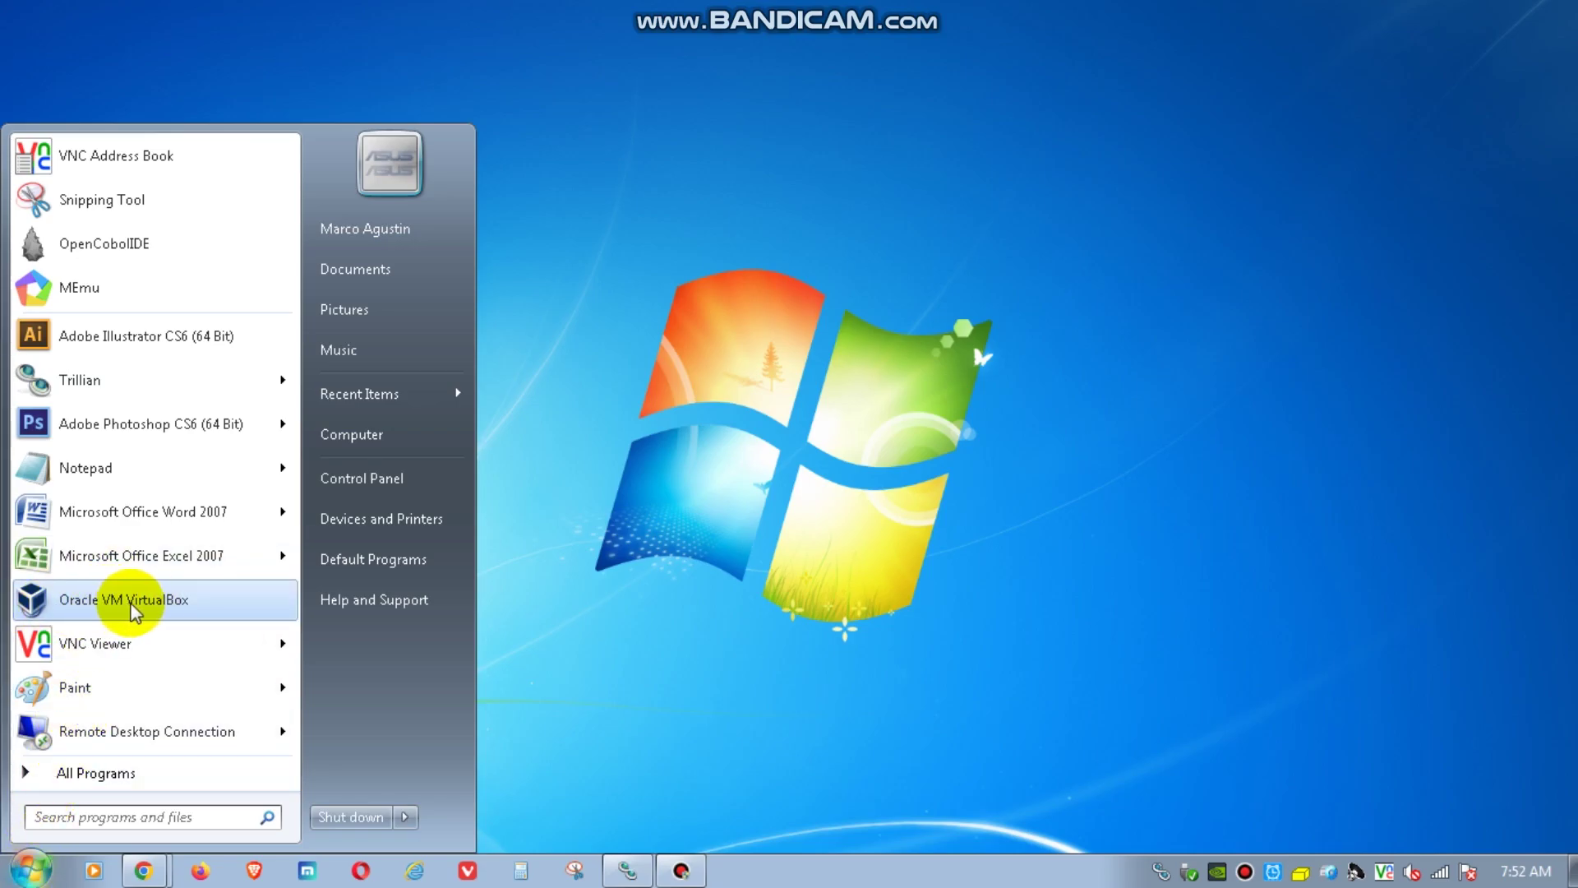
# - Open Oracle VM VirtualBox and view the details of the windows 10, windows11 and windows xp machines
pyautogui.click(135, 604)
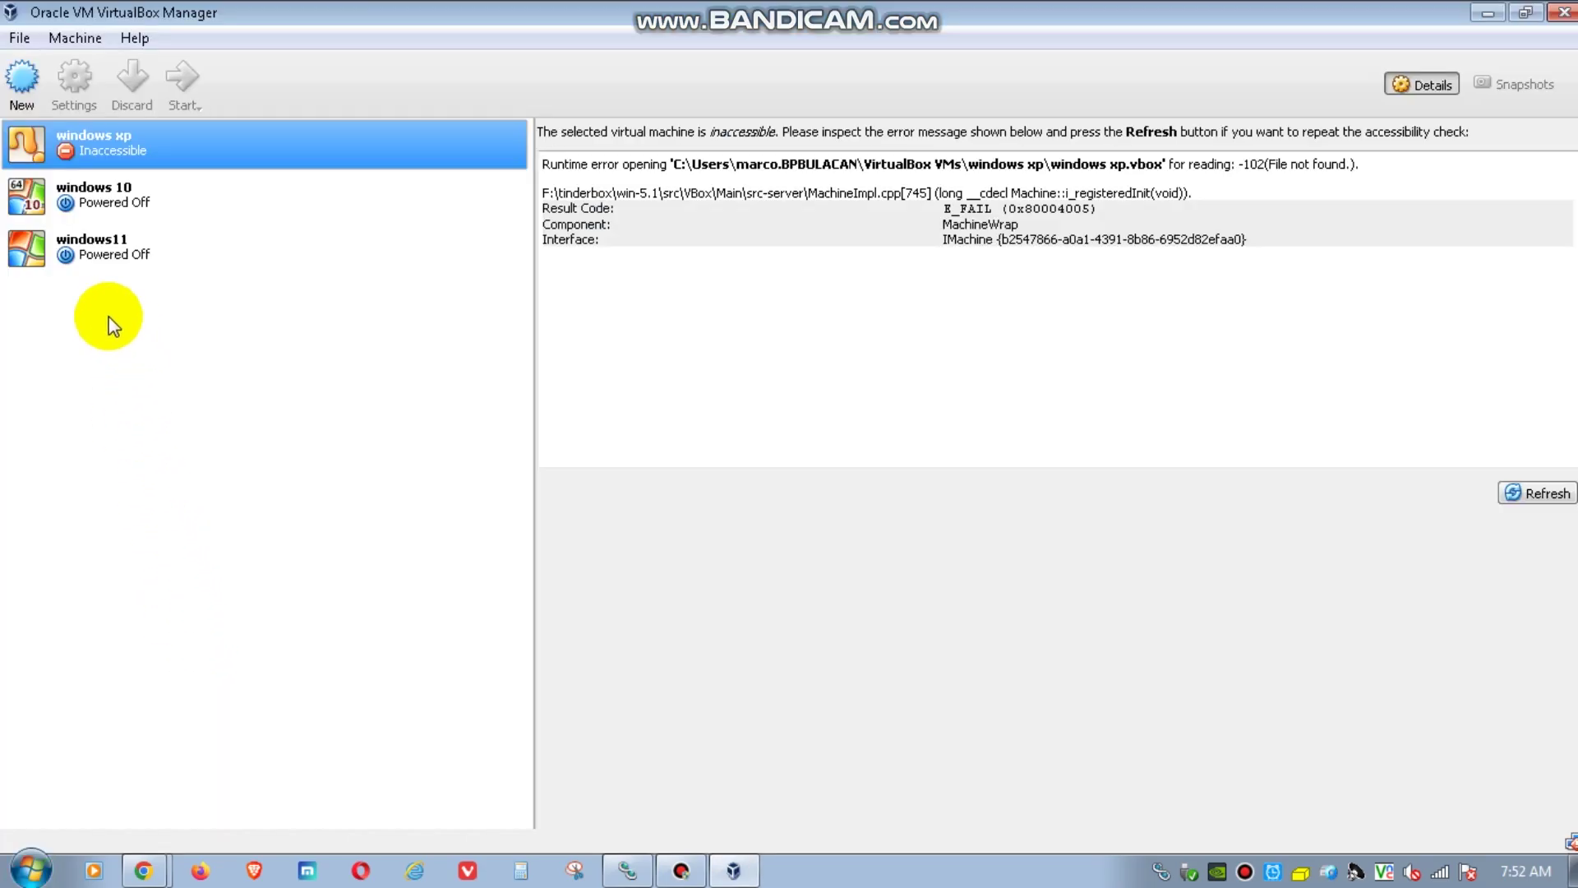
pyautogui.click(113, 200)
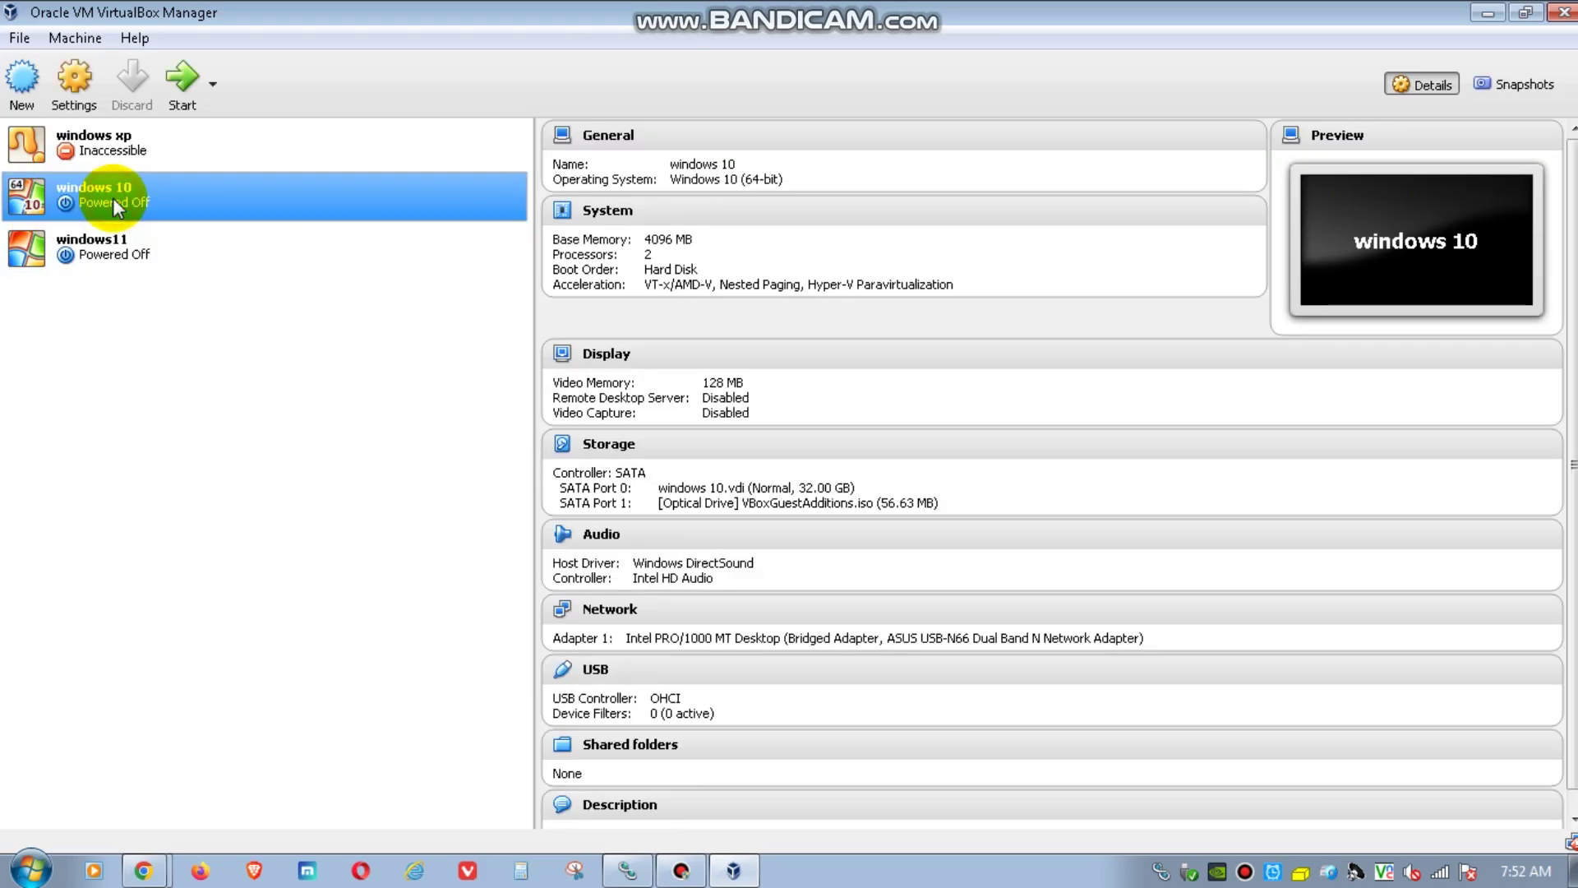
pyautogui.click(115, 246)
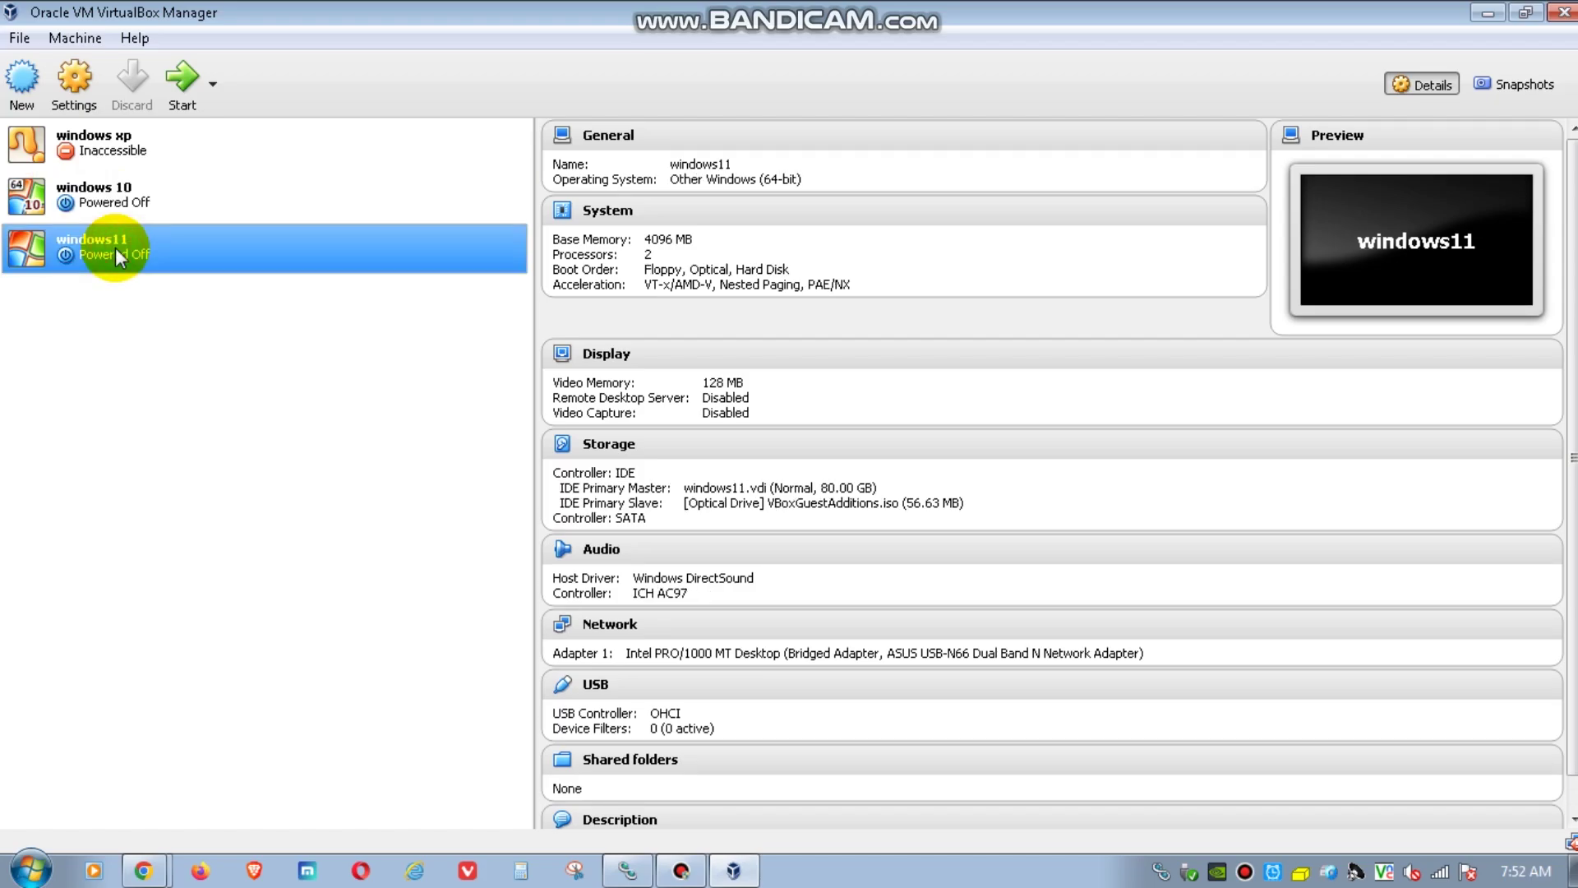
pyautogui.click(122, 163)
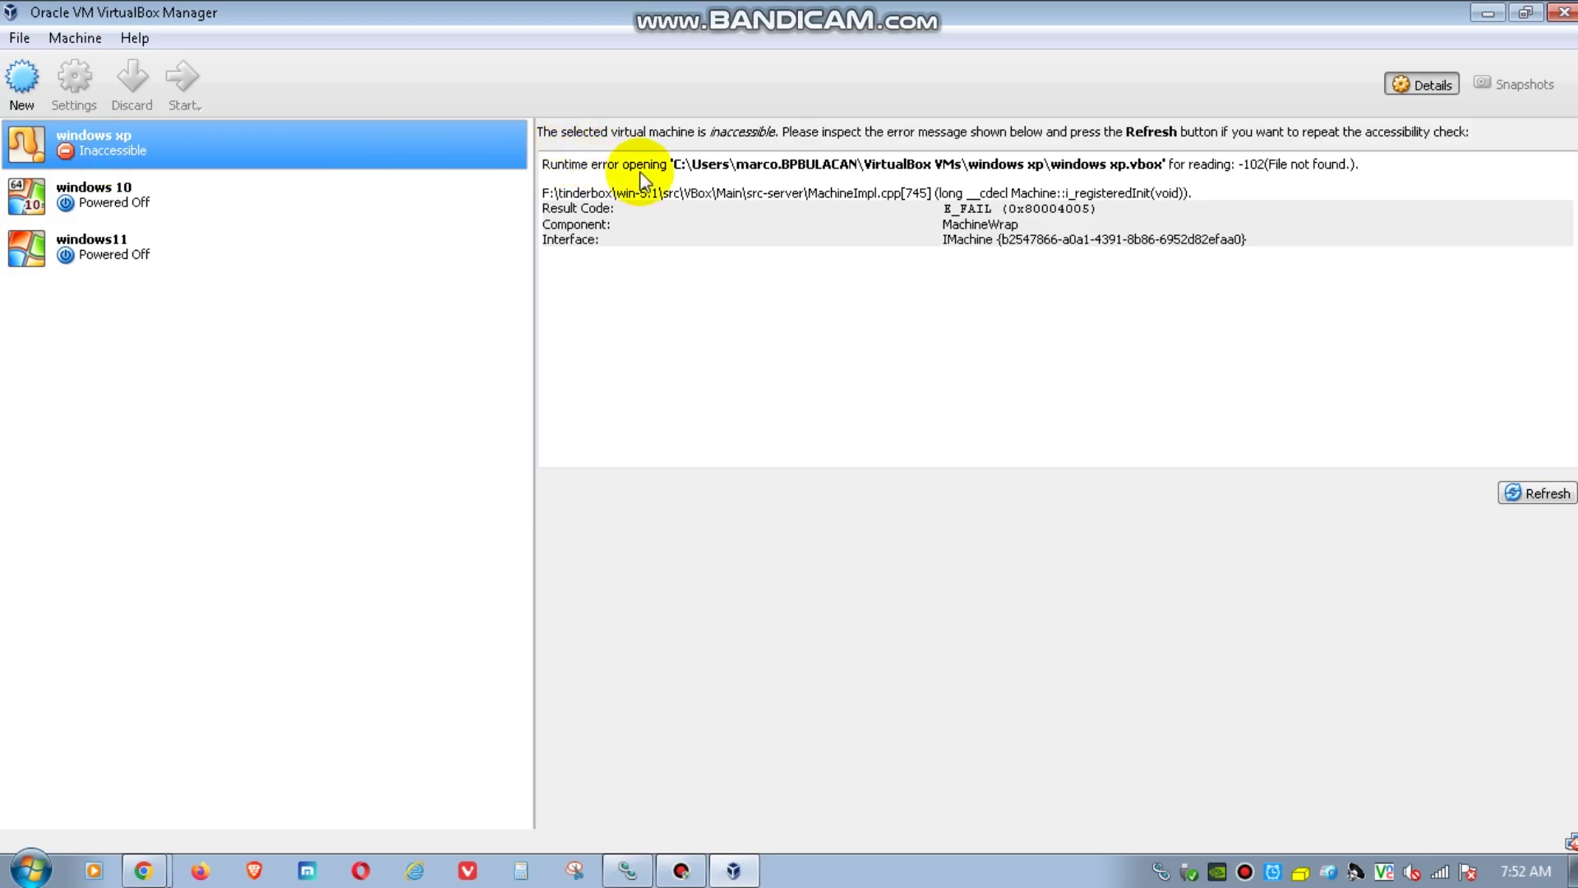
# - Copy the windows xp.vbox file path from the windows xp machine's error message
pyautogui.moveTo(680, 165); pyautogui.dragTo(728, 179)
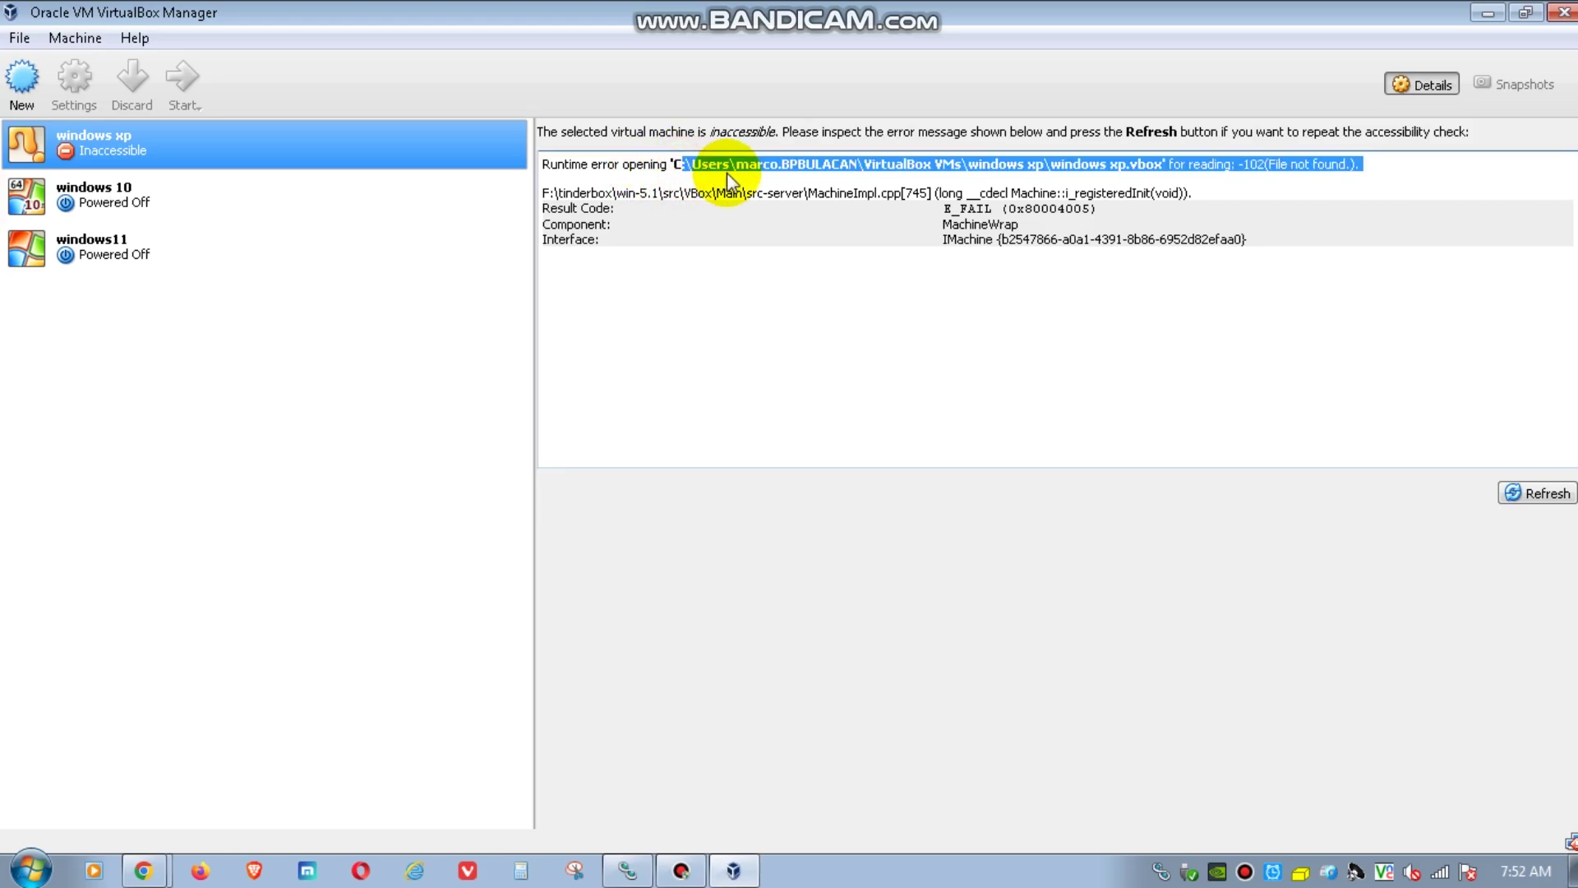
pyautogui.click(1098, 170)
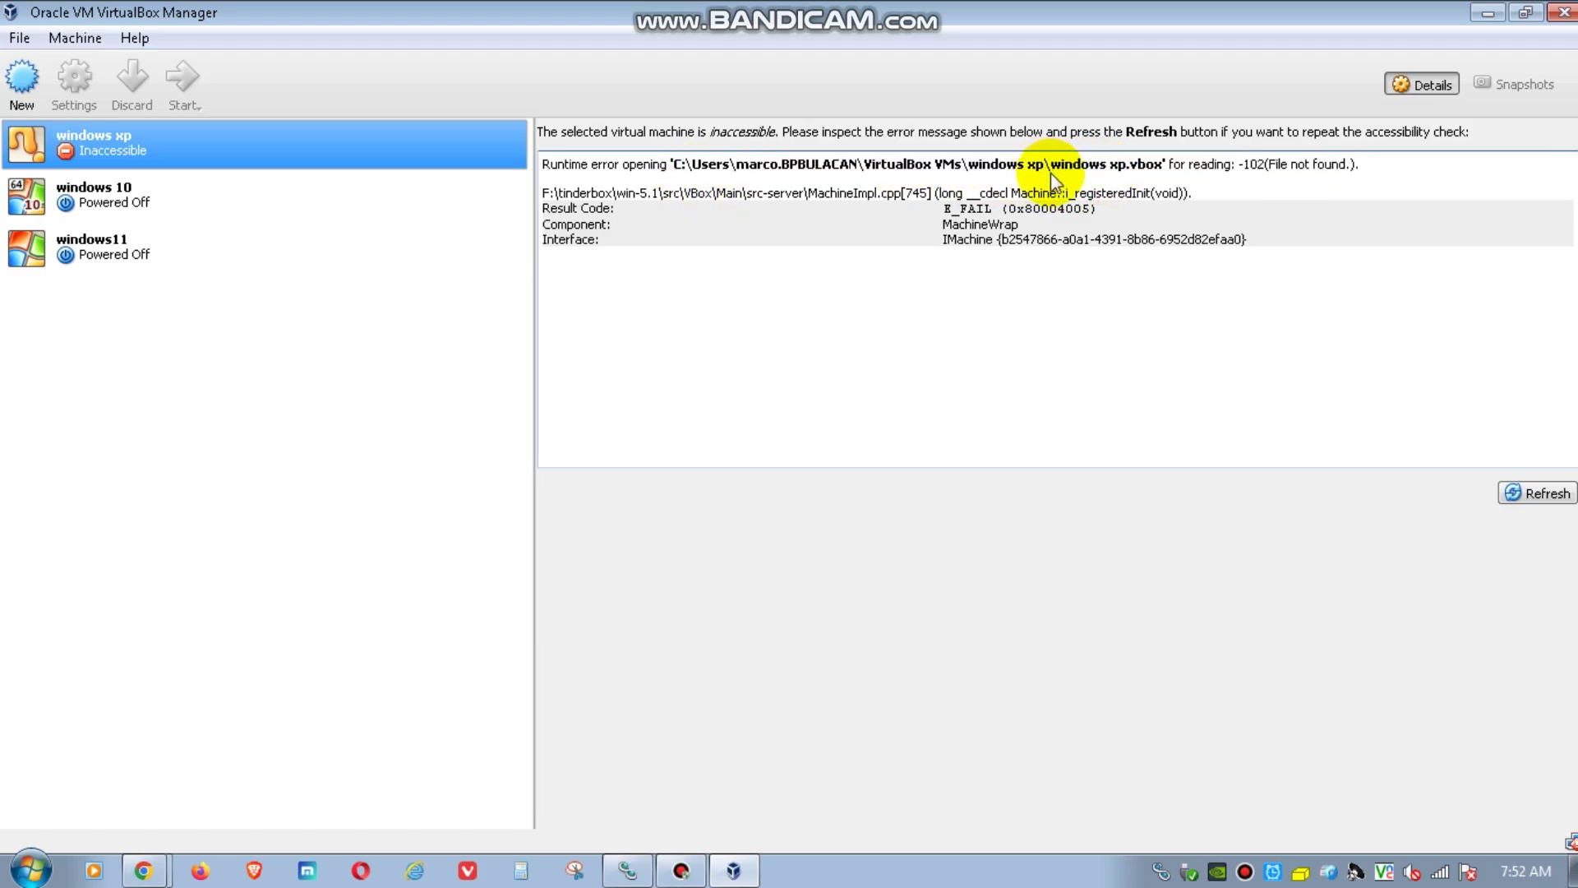
pyautogui.moveTo(1032, 175); pyautogui.dragTo(676, 174)
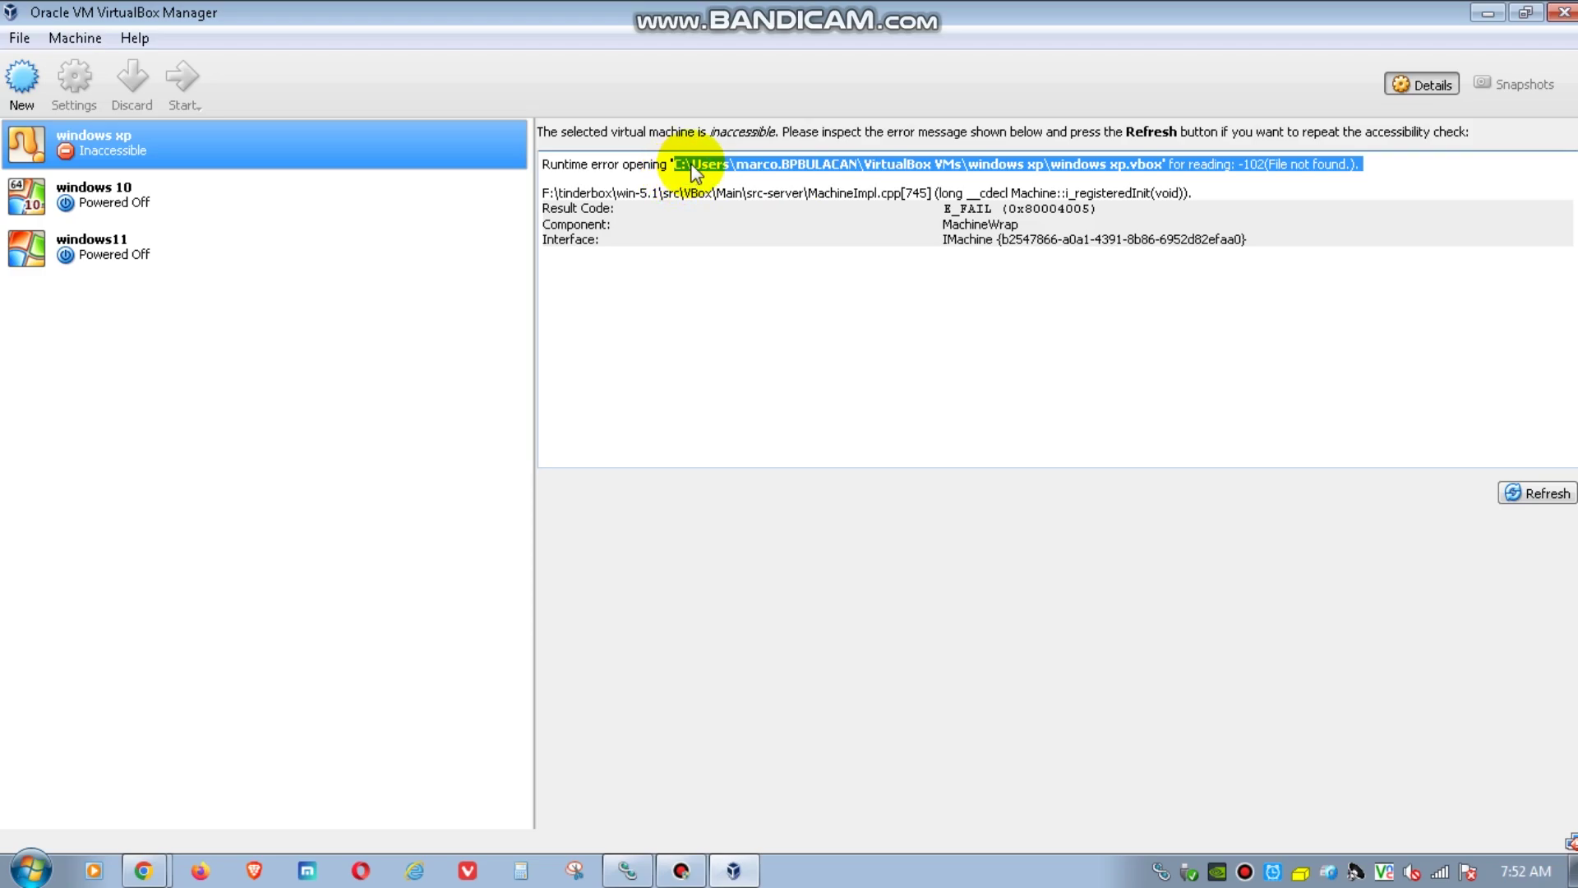
pyautogui.rightClick(694, 170)
pyautogui.click(750, 182)
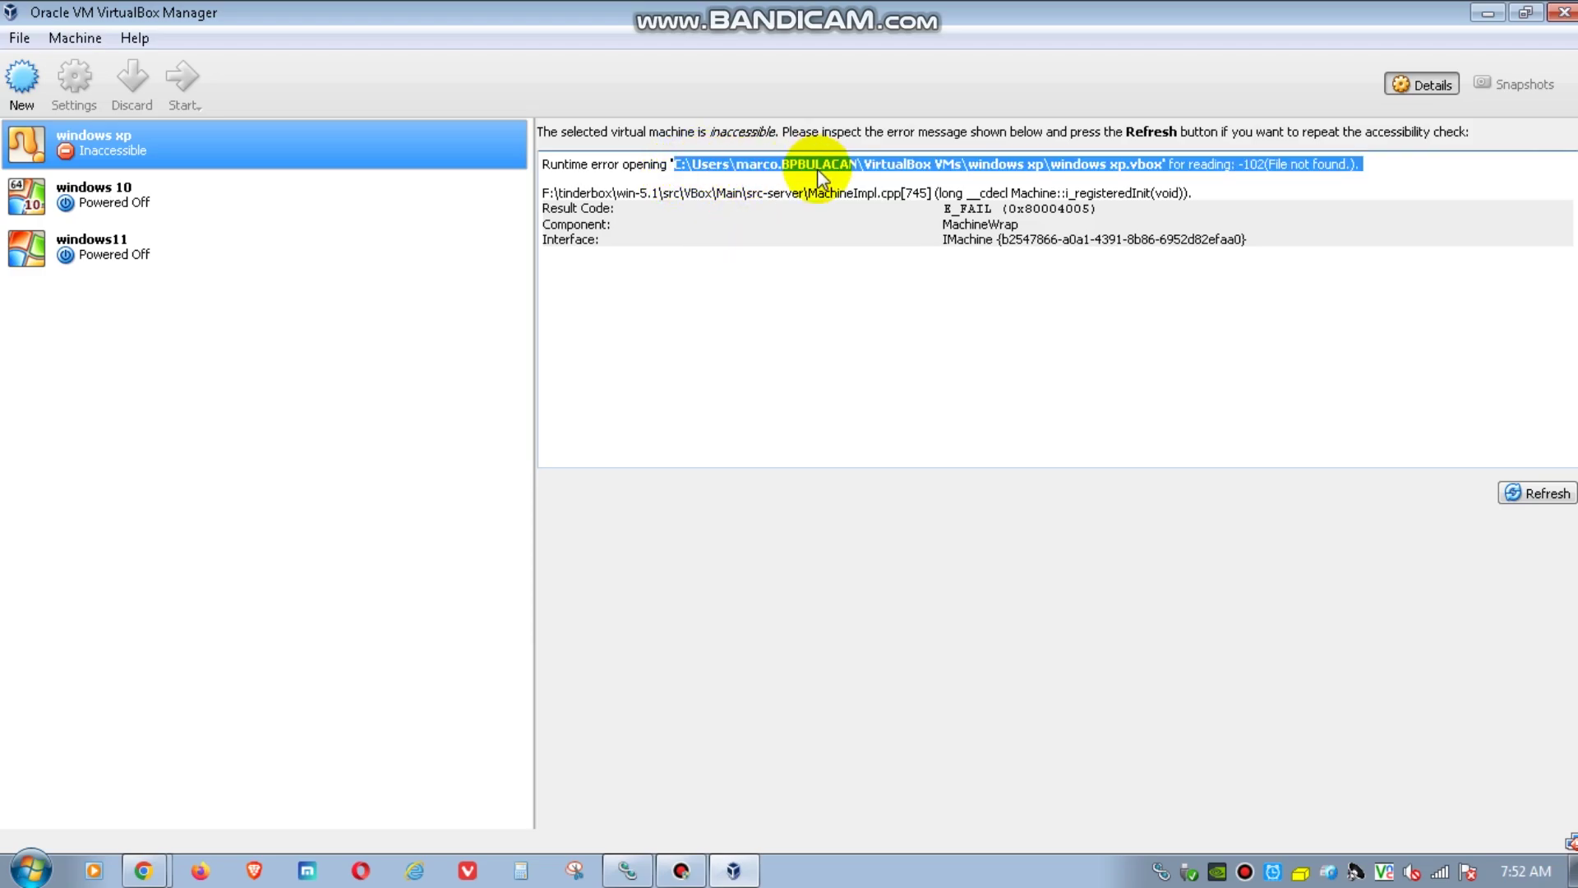
# - Open Computer in Windows Explorer and paste the copied path as the folder address
pyautogui.click(30, 870)
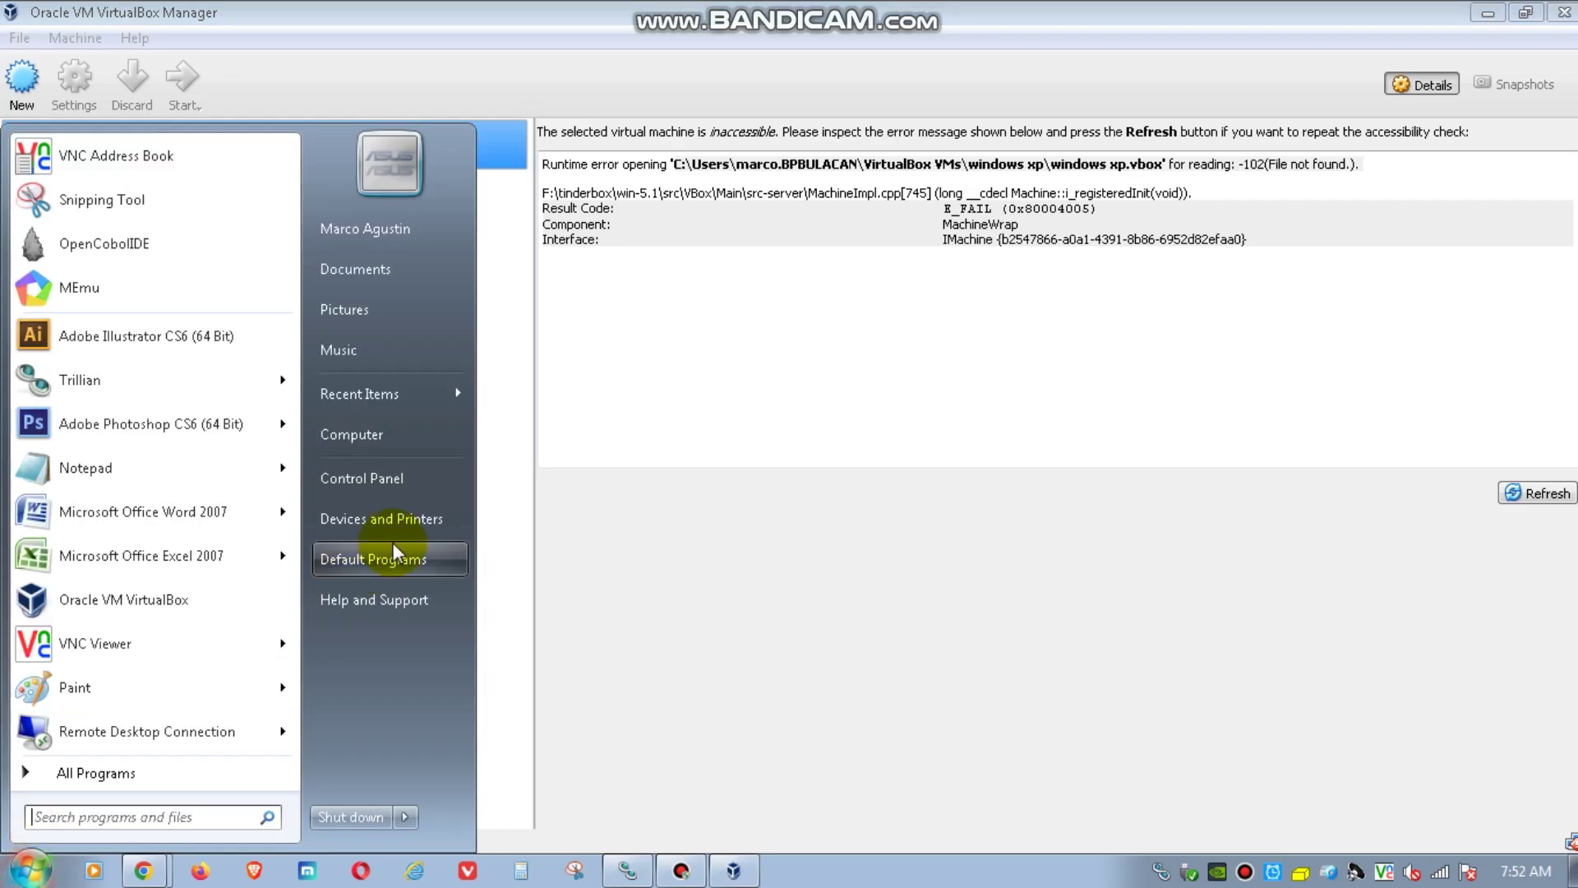
pyautogui.click(354, 434)
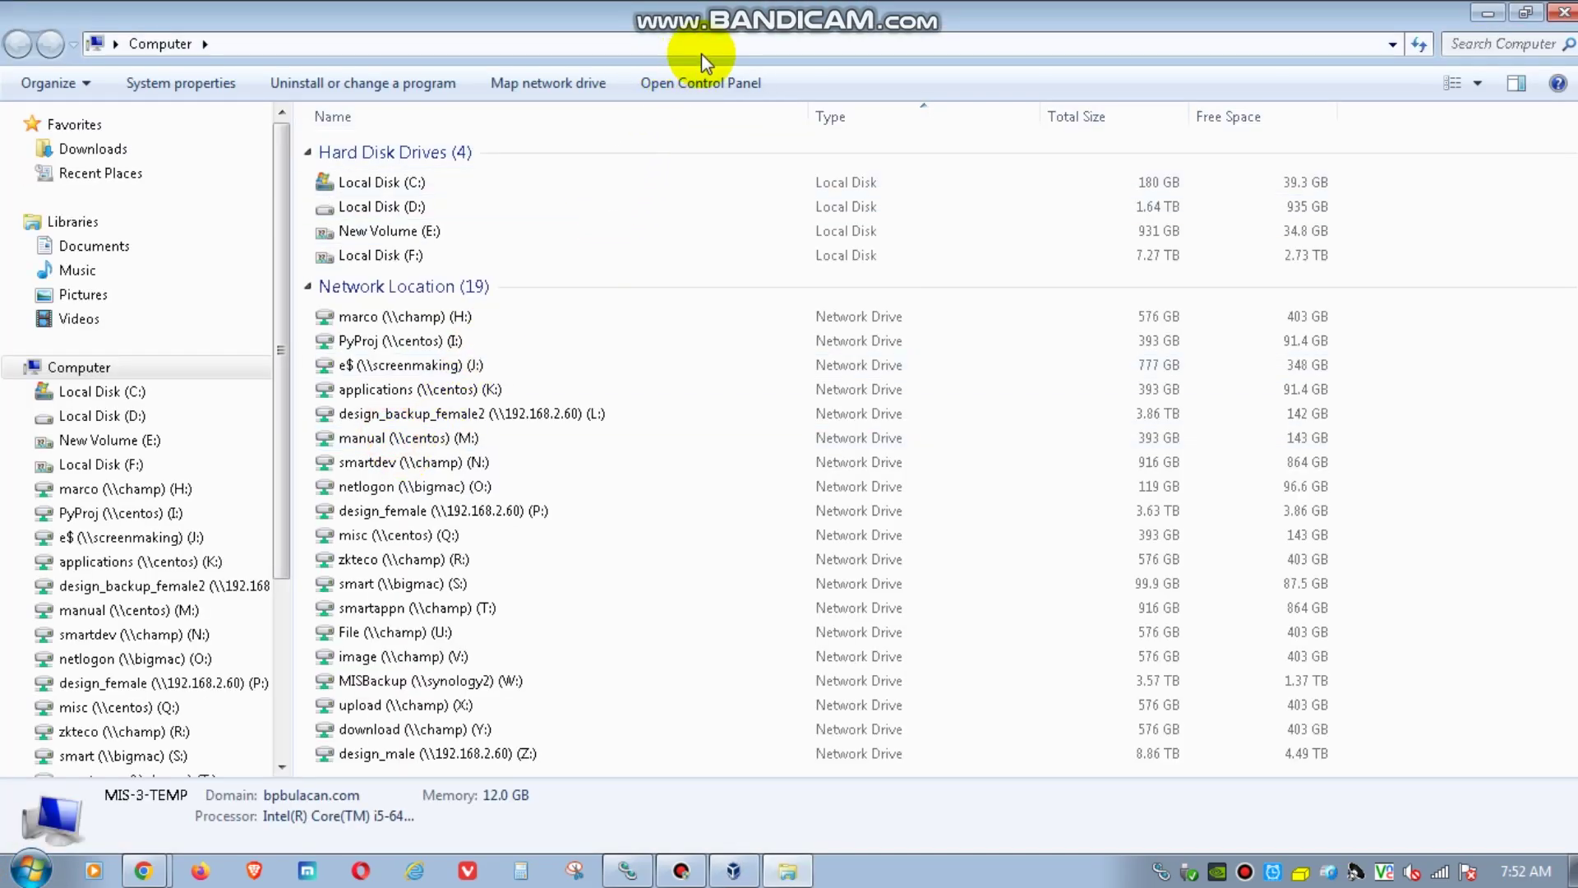
pyautogui.click(702, 42)
pyautogui.rightClick(701, 43)
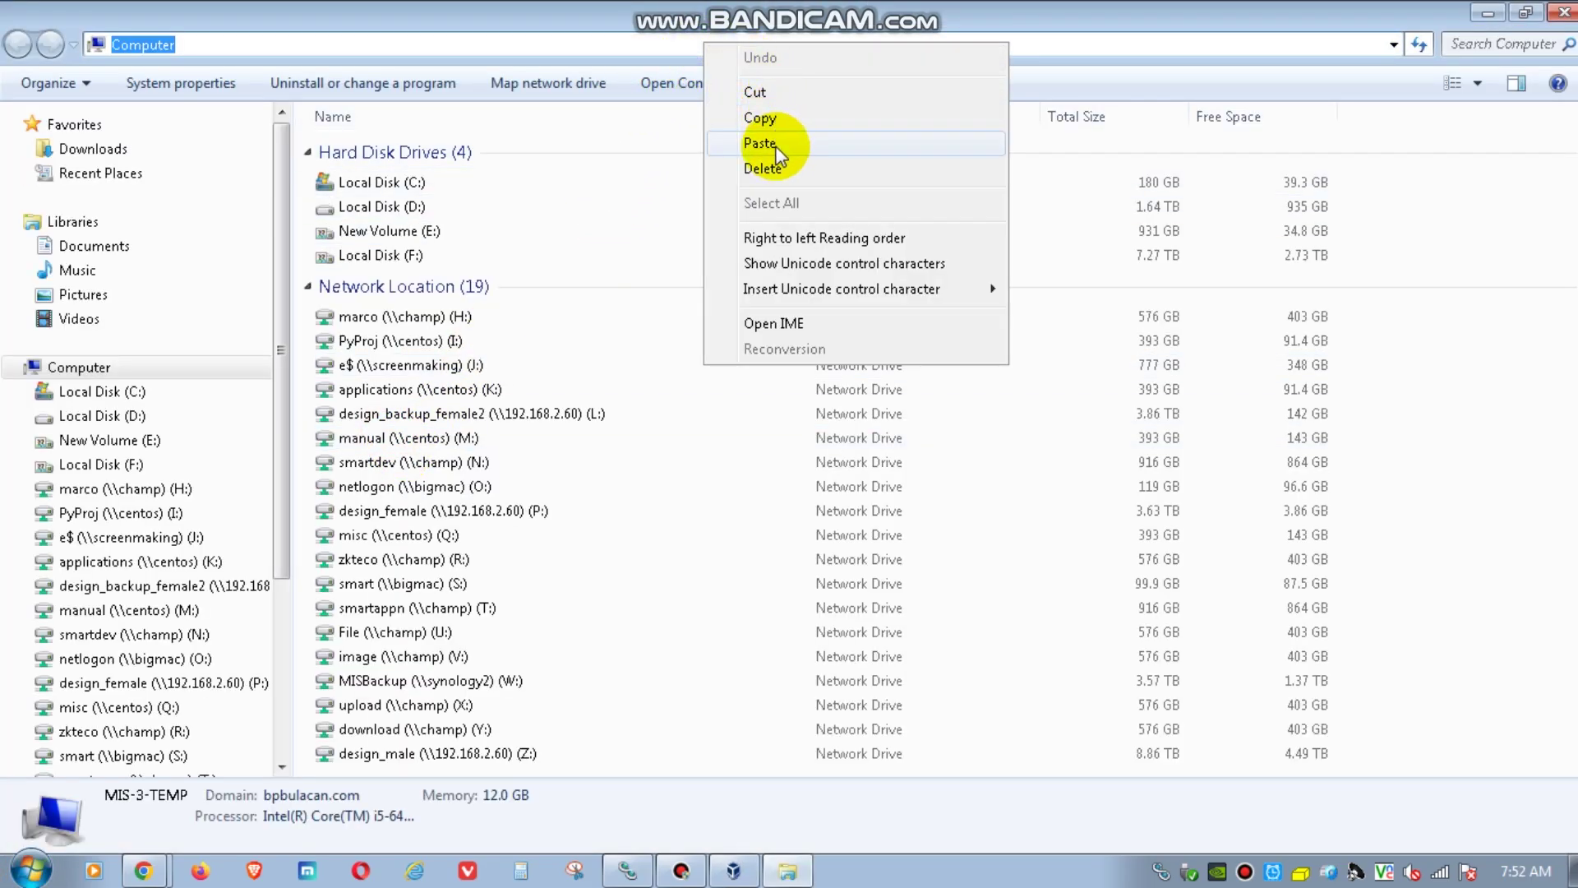
pyautogui.click(779, 140)
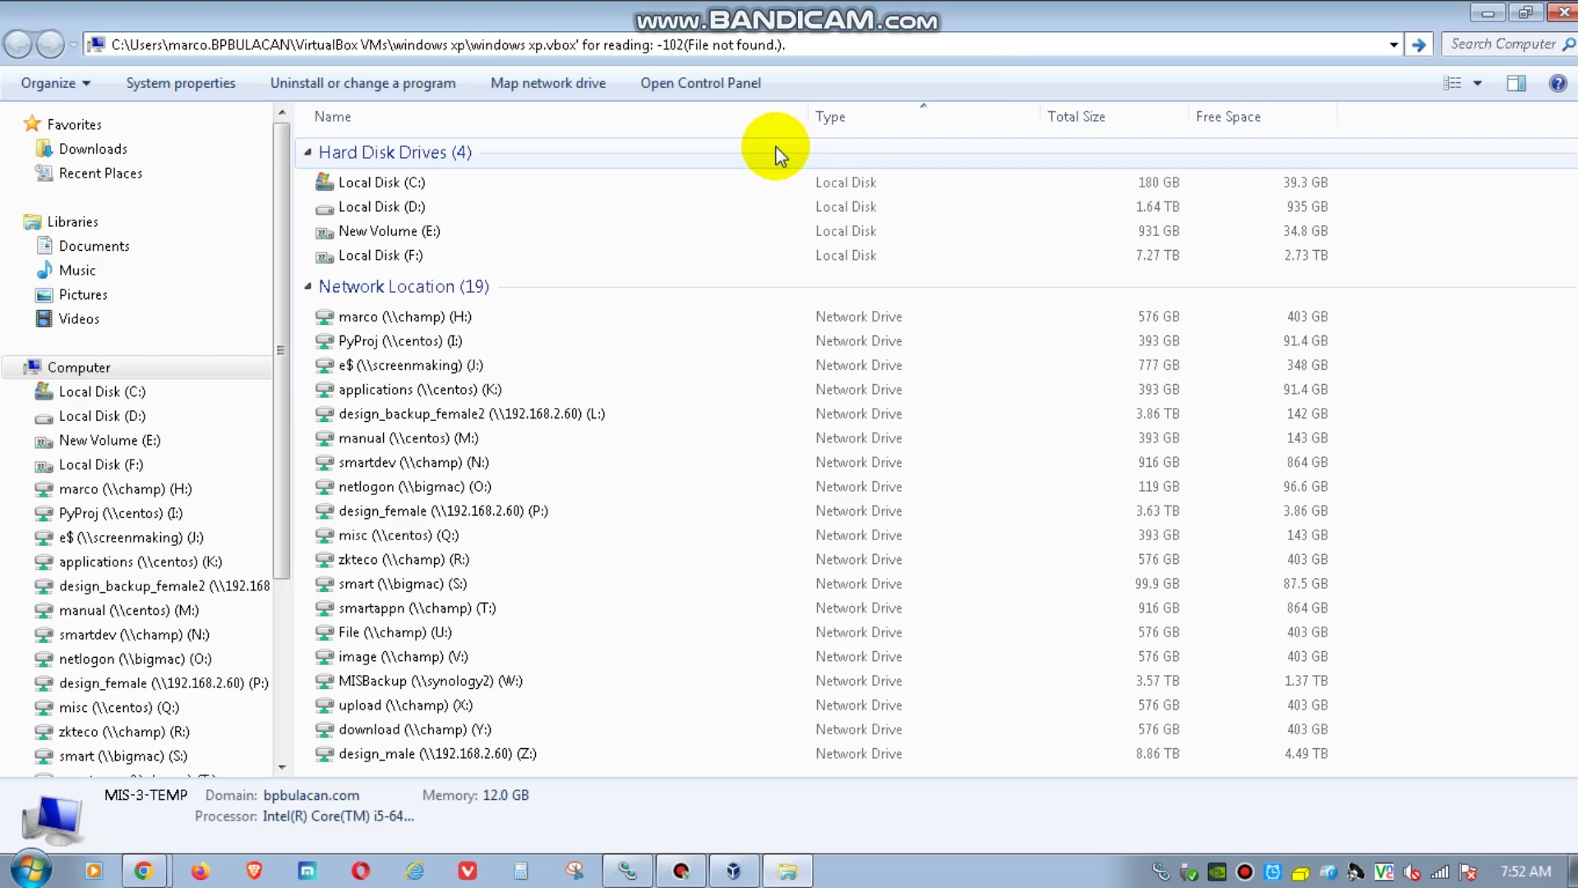
# - Shorten the pasted address so it ends at VirtualBox VMs, and go to that folder
pyautogui.press('BackSpace')
pyautogui.press('BackSpace')
pyautogui.press('BackSpace')
pyautogui.press('BackSpace')
pyautogui.press('BackSpace')
pyautogui.press('BackSpace')
pyautogui.press('BackSpace')
pyautogui.press('BackSpace')
pyautogui.press('BackSpace')
pyautogui.press('BackSpace')
pyautogui.press('BackSpace')
pyautogui.press('BackSpace')
pyautogui.press('BackSpace')
pyautogui.press('BackSpace')
pyautogui.press('BackSpace')
pyautogui.press('BackSpace')
pyautogui.press('BackSpace')
pyautogui.press('BackSpace')
pyautogui.press('BackSpace')
pyautogui.press('BackSpace')
pyautogui.press('BackSpace')
pyautogui.press('BackSpace')
pyautogui.press('BackSpace')
pyautogui.press('BackSpace')
pyautogui.press('BackSpace')
pyautogui.press('BackSpace')
pyautogui.press('BackSpace')
pyautogui.press('BackSpace')
pyautogui.press('BackSpace')
pyautogui.press('BackSpace')
pyautogui.press('BackSpace')
pyautogui.press('BackSpace')
pyautogui.press('BackSpace')
pyautogui.press('BackSpace')
pyautogui.press('BackSpace')
pyautogui.press('BackSpace')
pyautogui.press('BackSpace')
pyautogui.press('BackSpace')
pyautogui.press('BackSpace')
pyautogui.press('BackSpace')
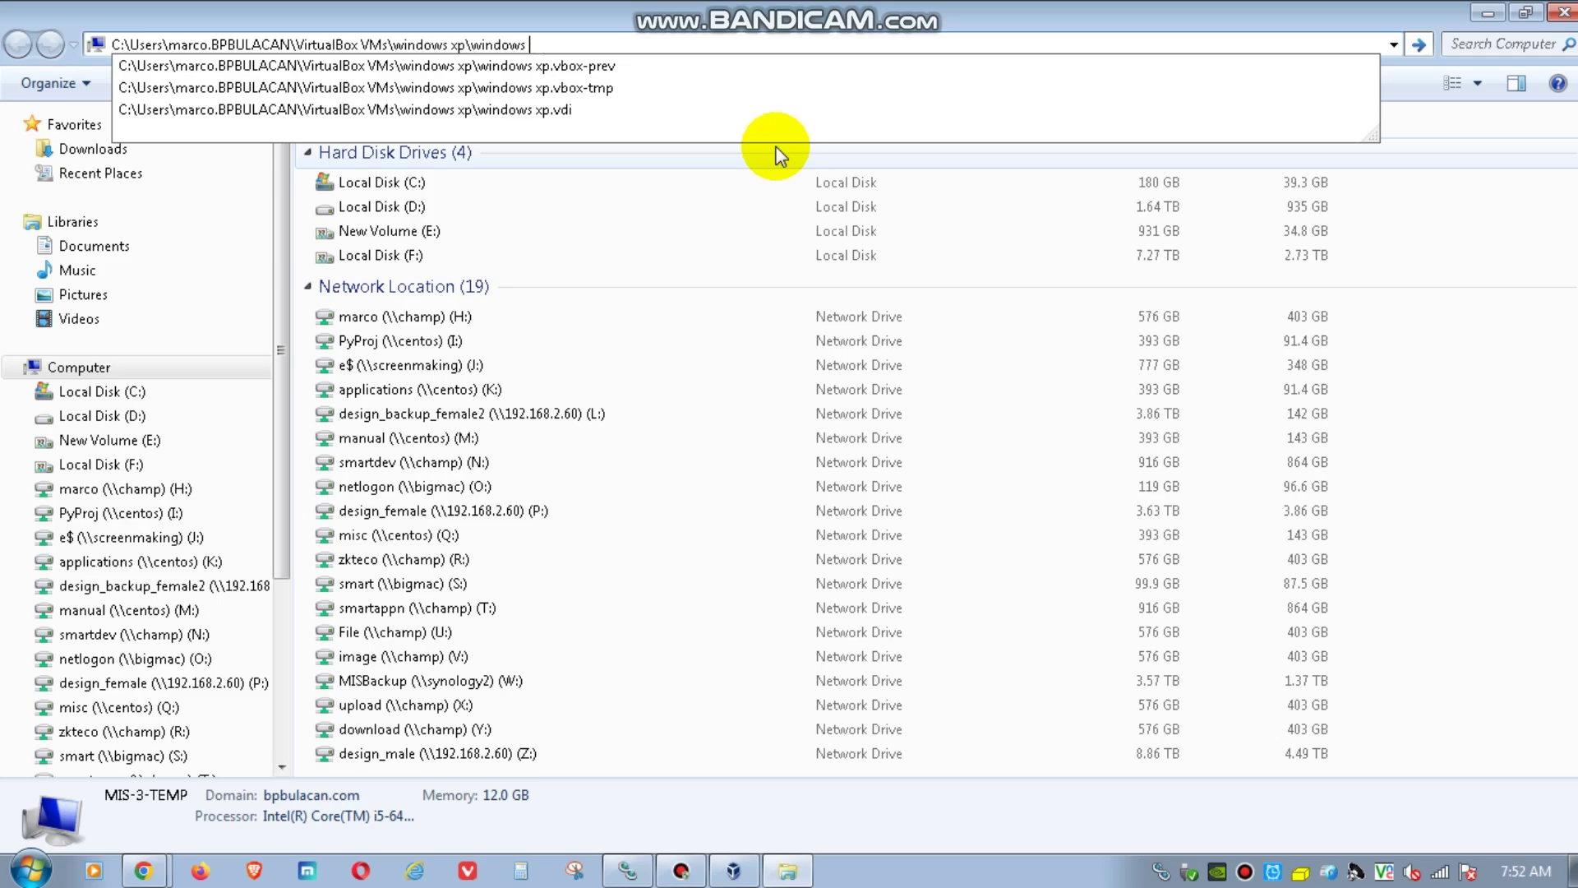
pyautogui.press('BackSpace')
pyautogui.press('BackSpace')
pyautogui.press('BackSpace')
pyautogui.press('BackSpace')
pyautogui.press('BackSpace')
pyautogui.press('BackSpace')
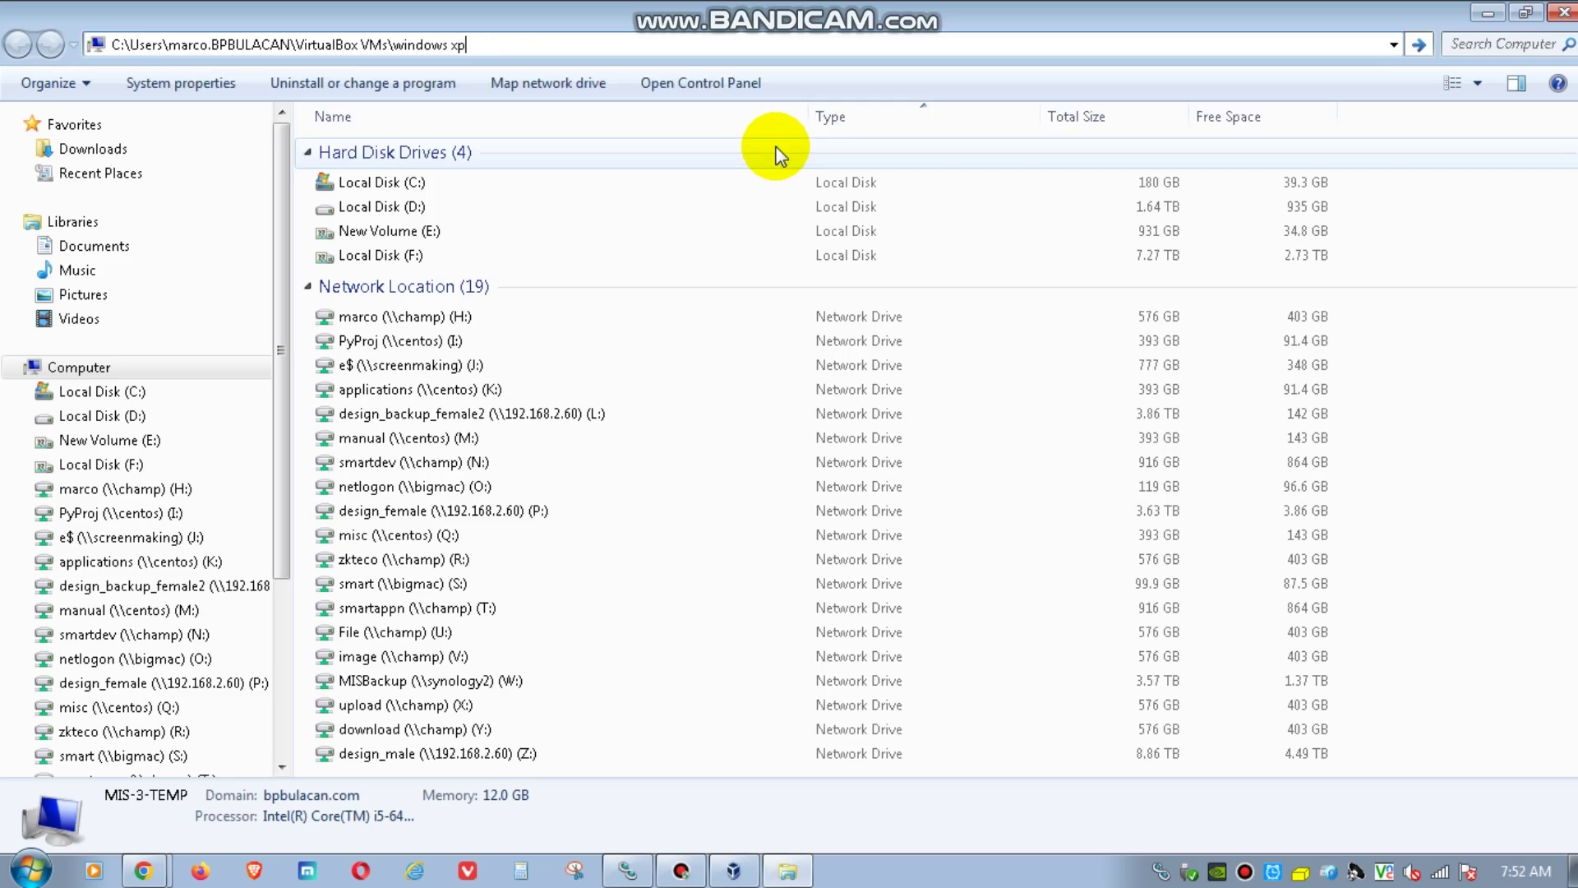
pyautogui.press('BackSpace')
pyautogui.press('BackSpace')
pyautogui.press('BackSpace')
pyautogui.press('BackSpace')
pyautogui.press('BackSpace')
pyautogui.press('BackSpace')
pyautogui.press('BackSpace')
pyautogui.press('BackSpace')
pyautogui.press('BackSpace')
pyautogui.press('BackSpace')
pyautogui.press('BackSpace')
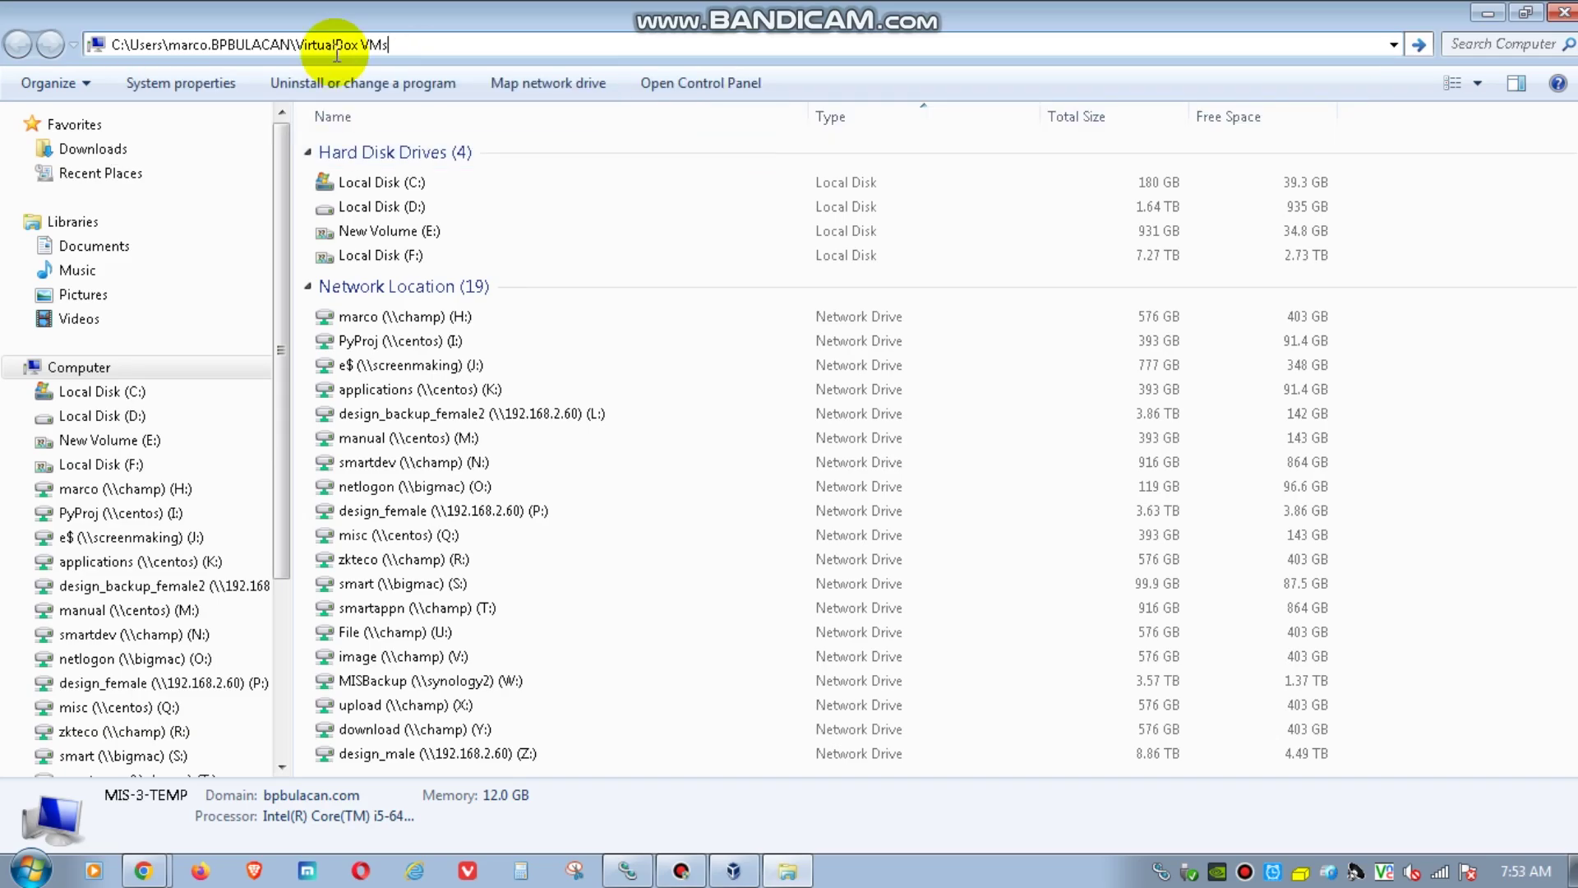
pyautogui.moveTo(415, 44); pyautogui.dragTo(125, 43)
pyautogui.click(416, 43)
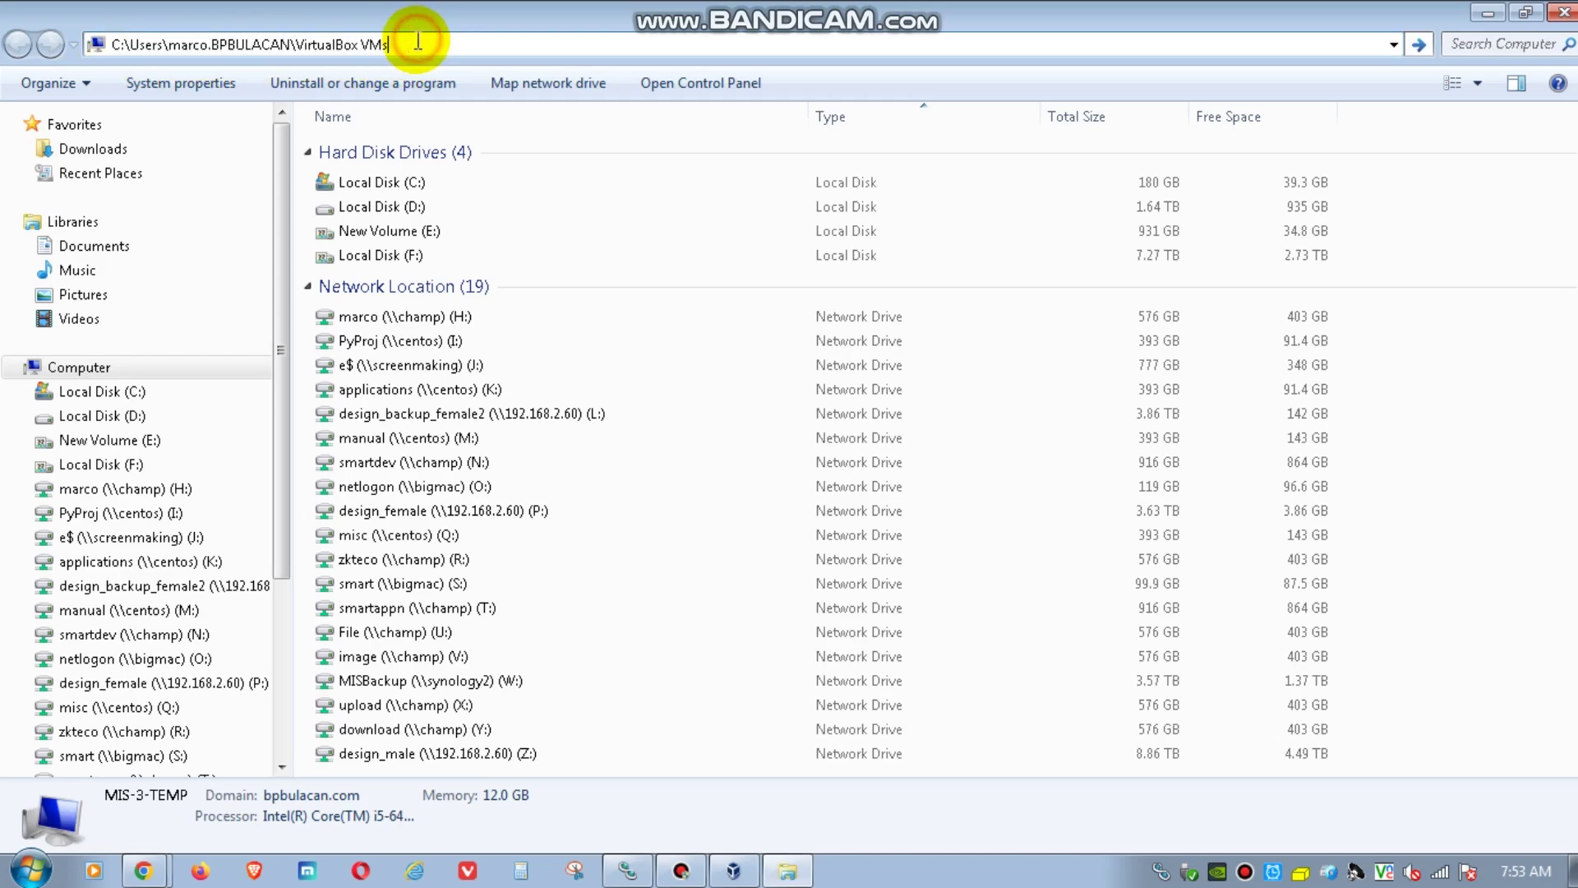
pyautogui.press('Return')
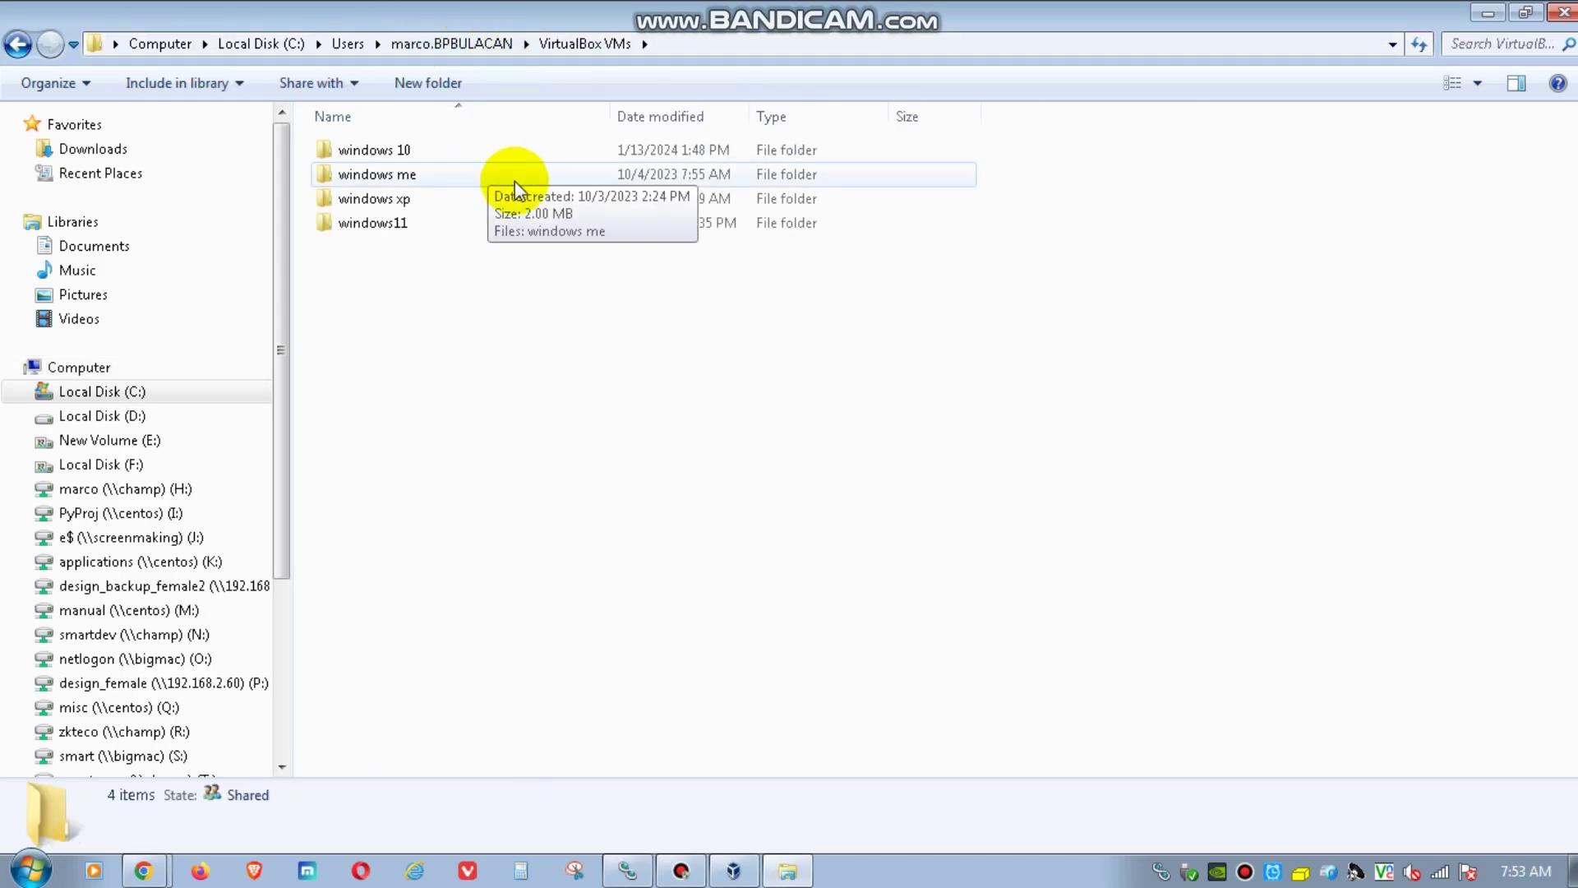
# - Restore the Explorer window to a smaller size below the VirtualBox error path and open the windows xp folder
pyautogui.click(439, 198)
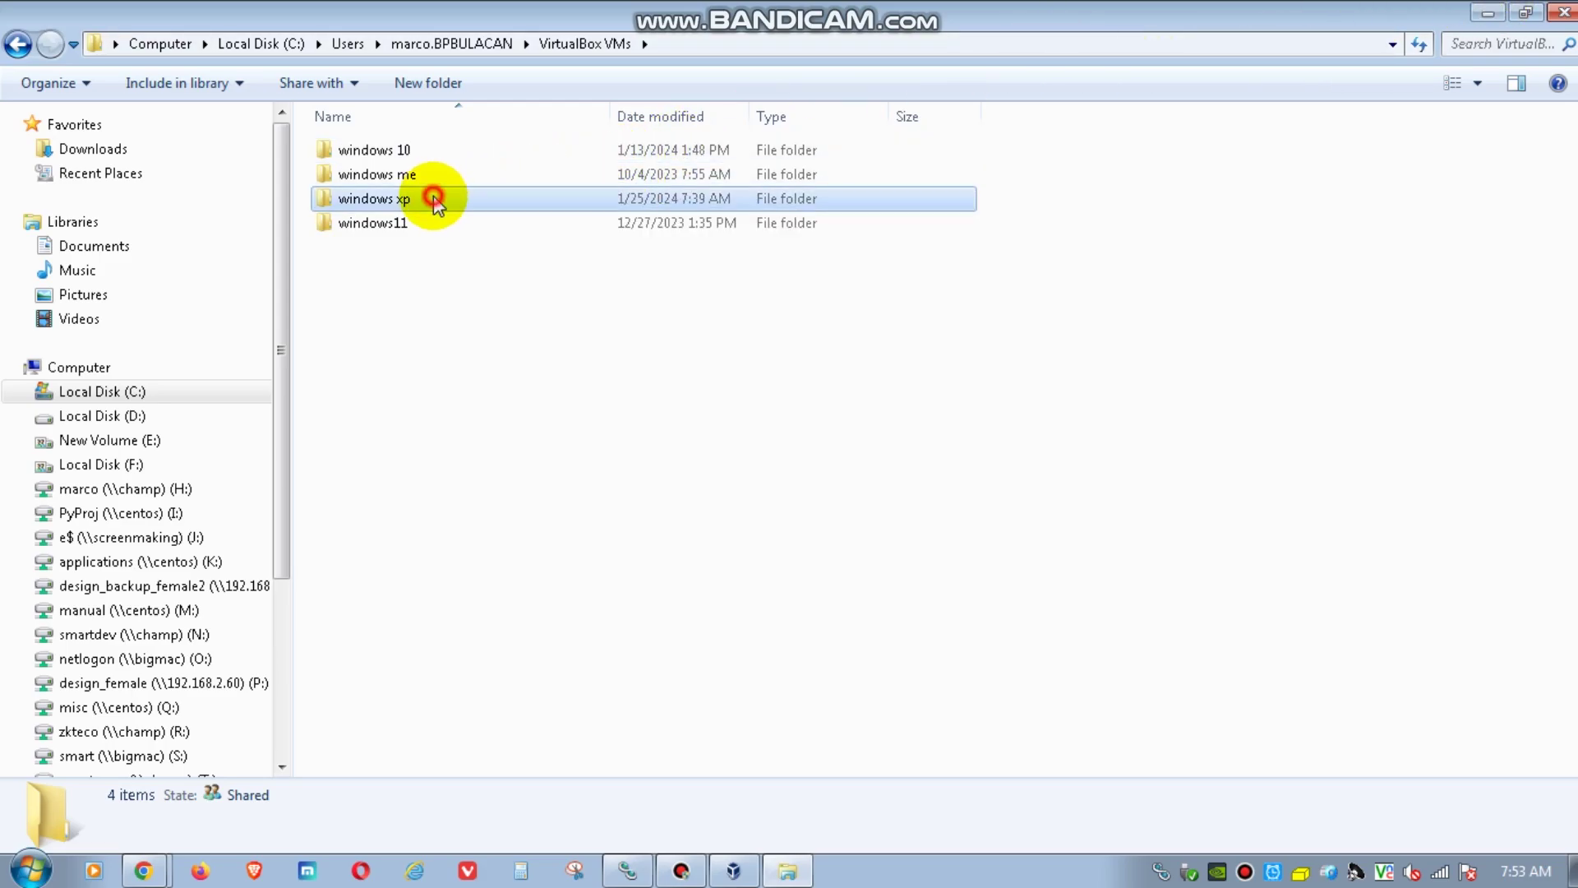
pyautogui.click(1525, 12)
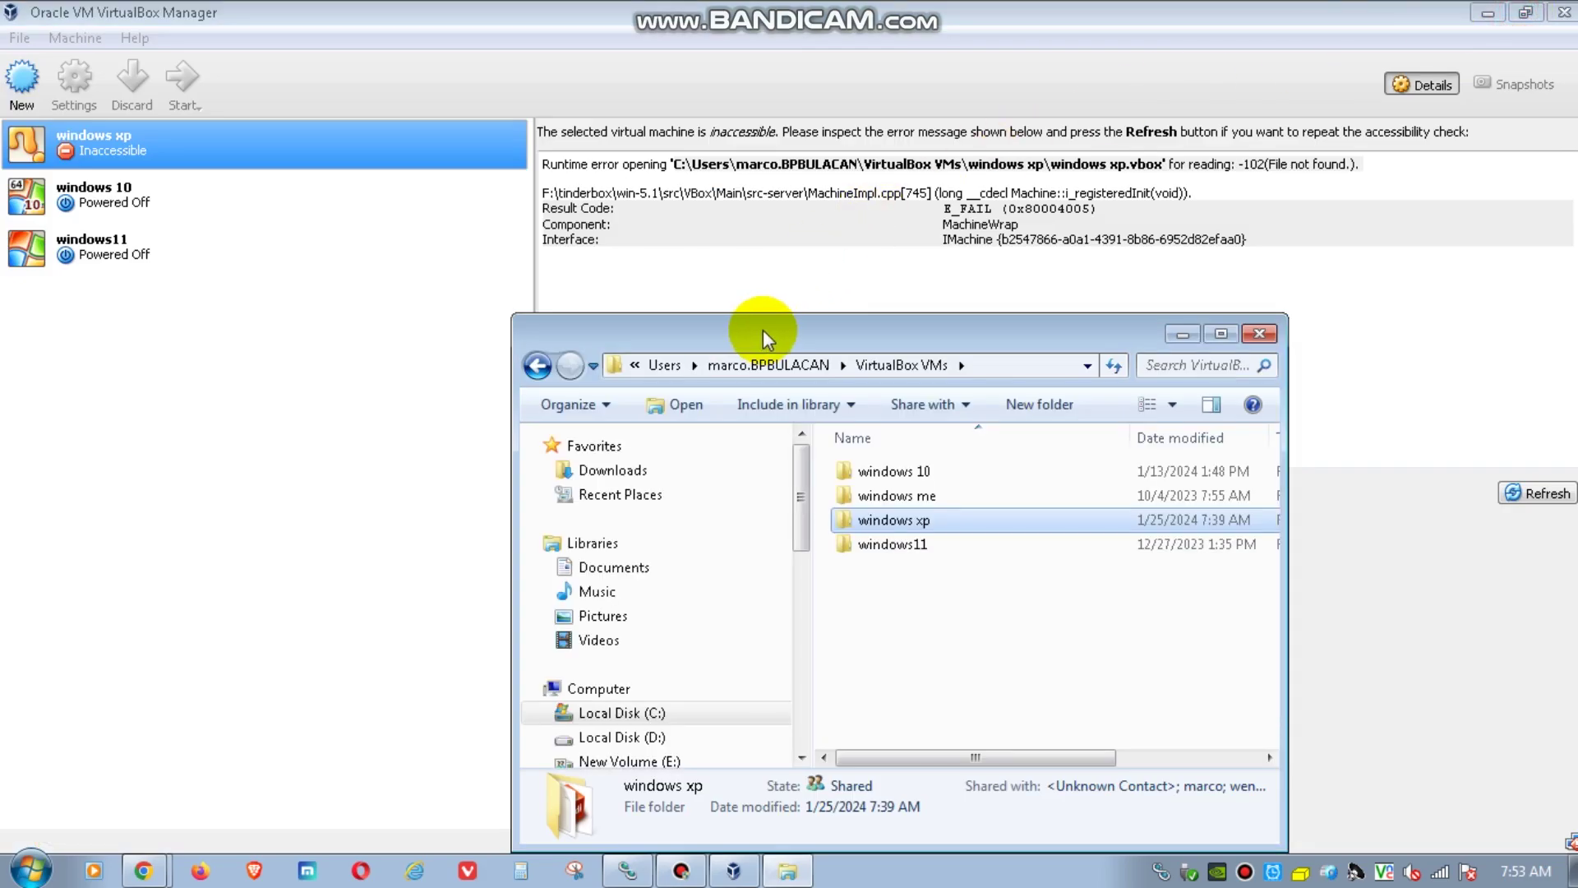
pyautogui.moveTo(763, 329); pyautogui.dragTo(833, 204)
pyautogui.moveTo(957, 396)
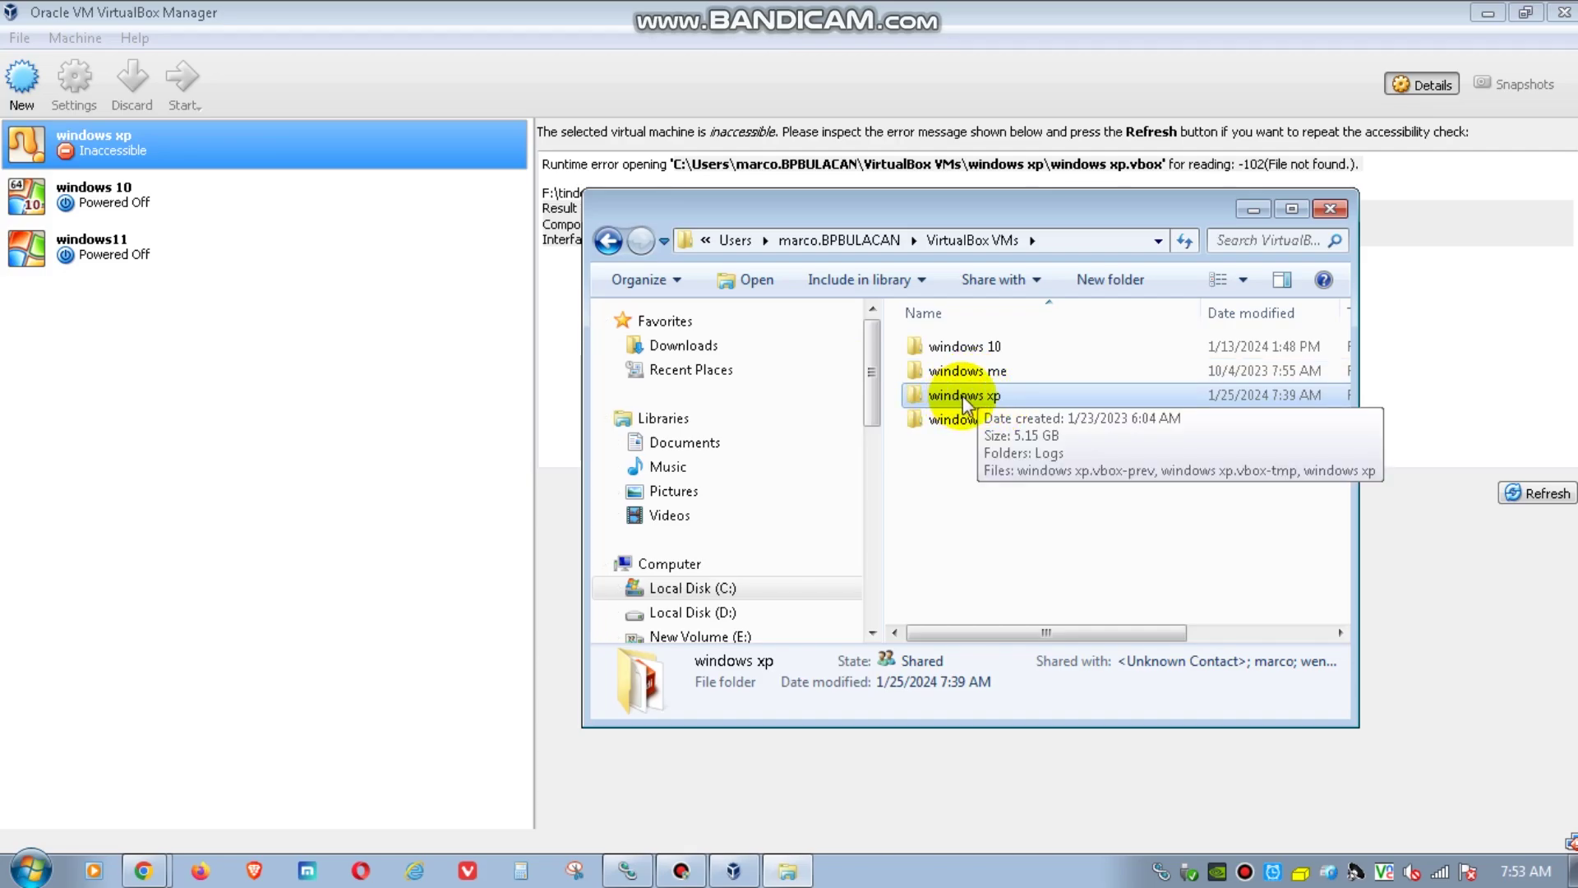
pyautogui.doubleClick(963, 396)
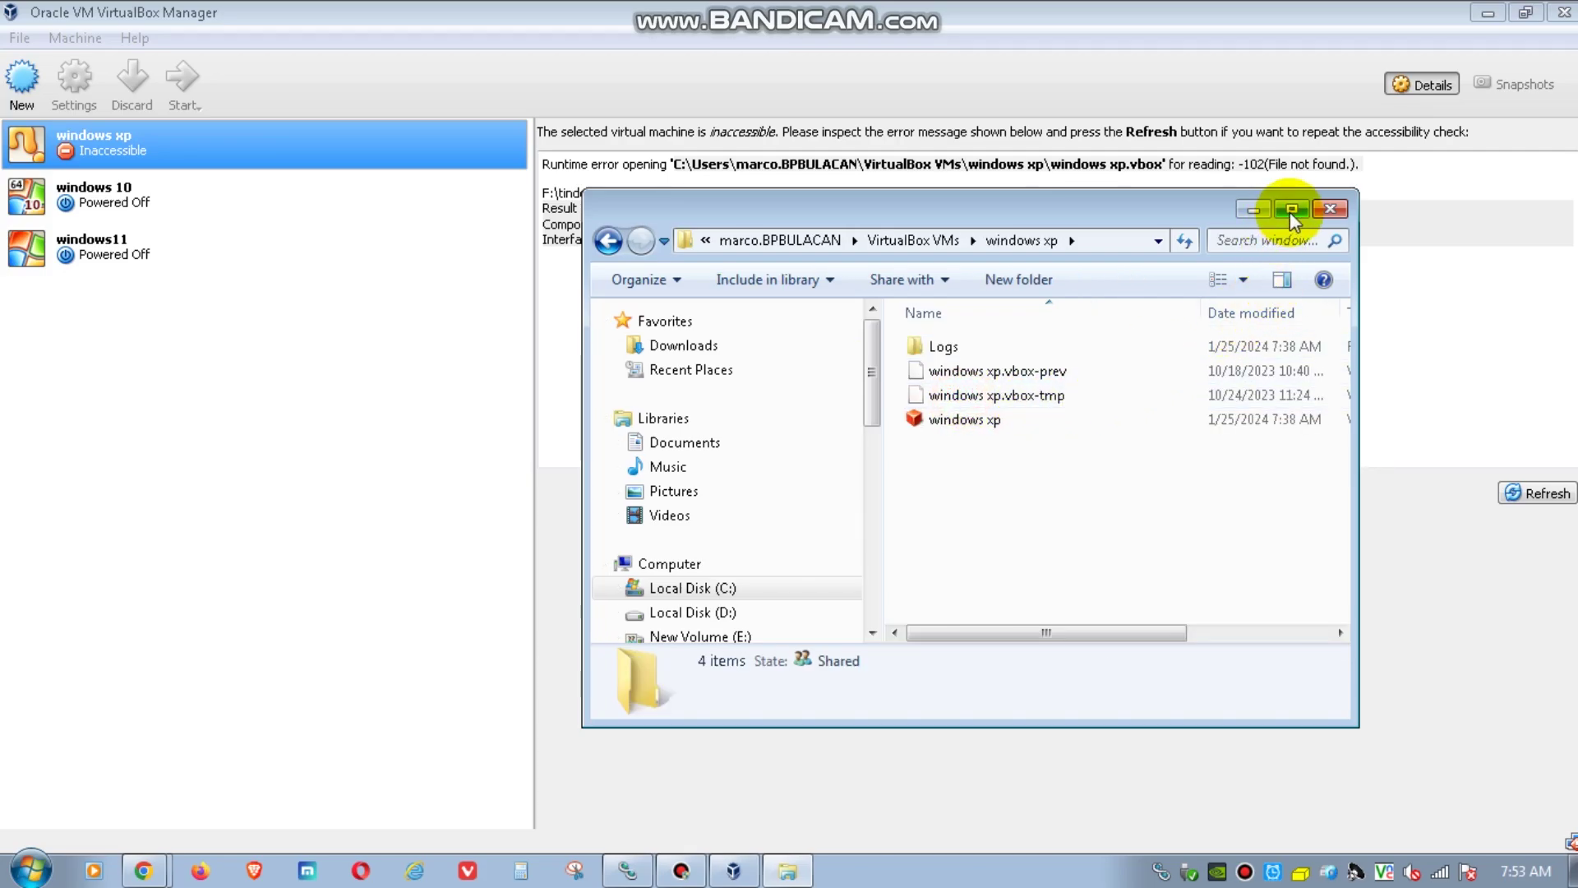
# - Rename the file windows xp.vbox-tmp to windows xp.vbox and accept the extension change
pyautogui.click(1038, 401)
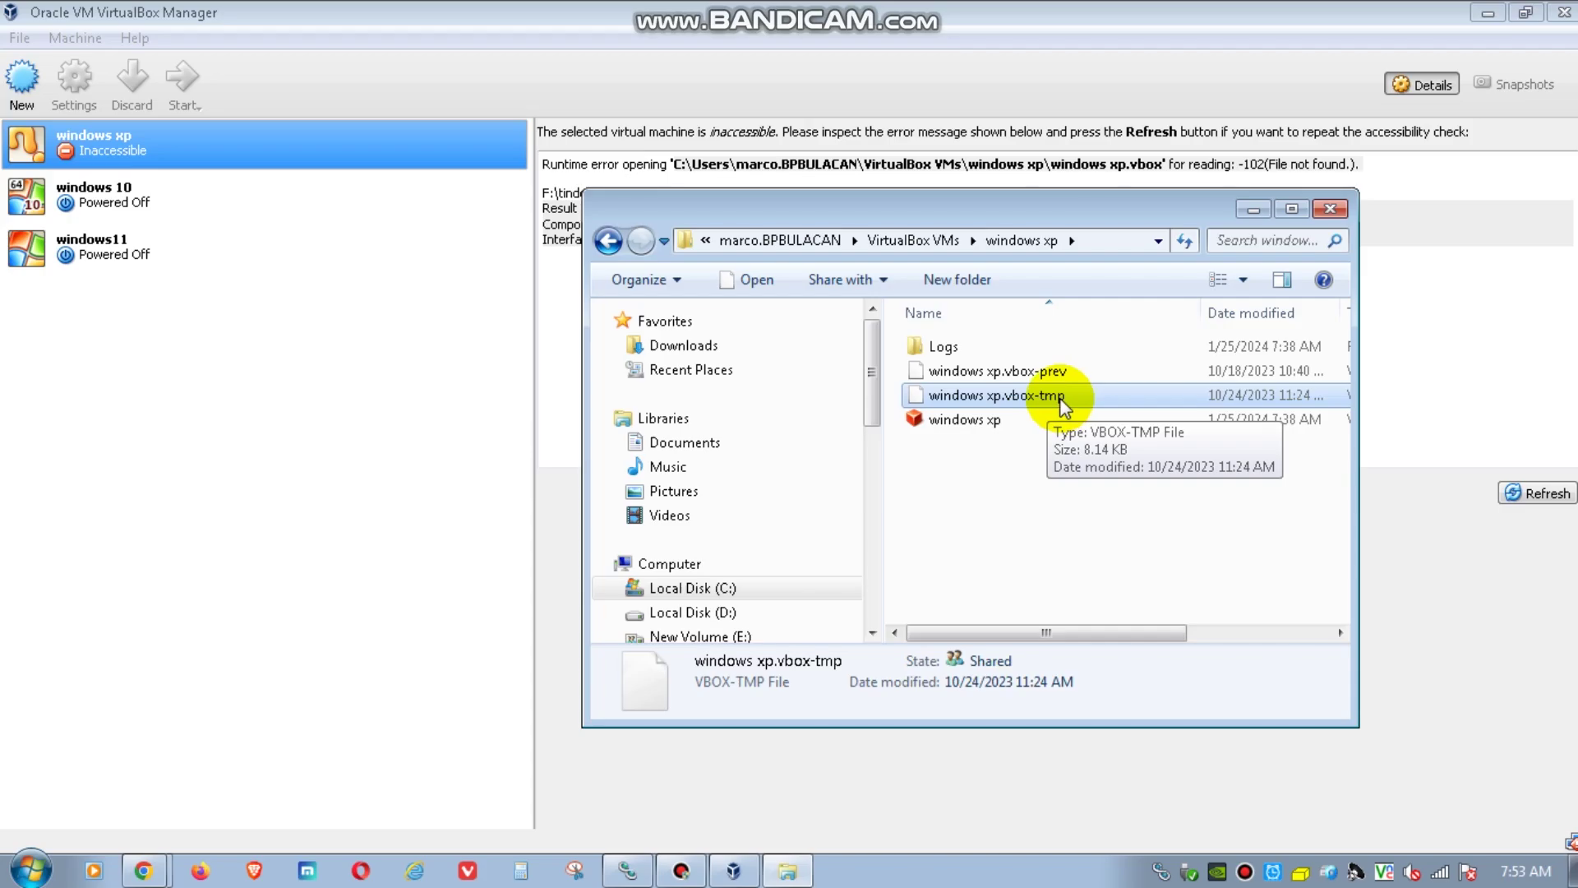
pyautogui.rightClick(1039, 398)
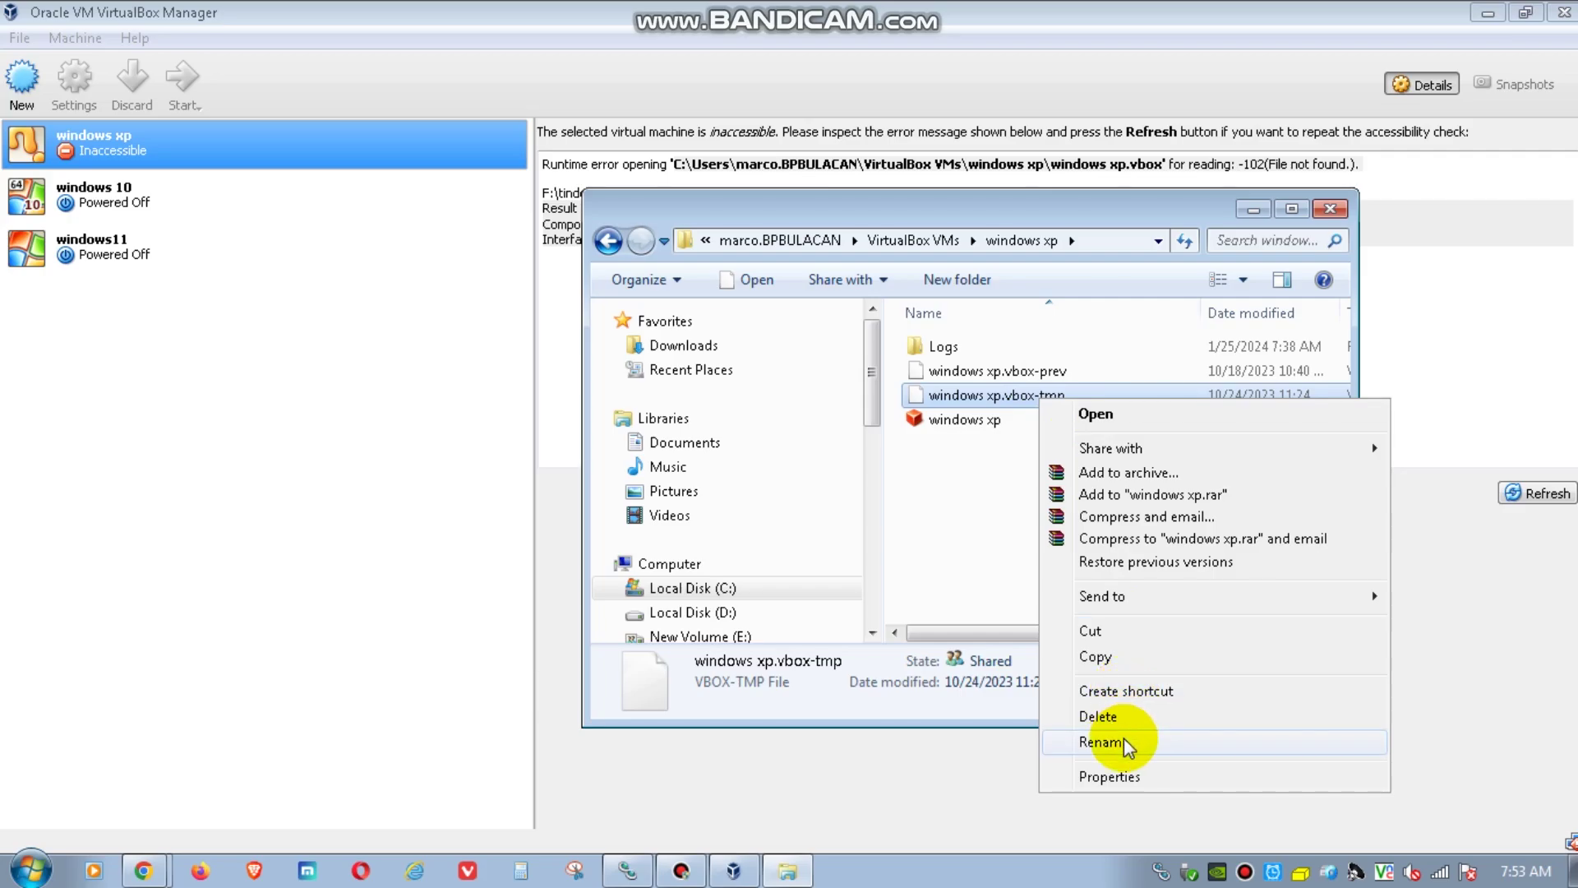
pyautogui.click(1124, 743)
pyautogui.click(1072, 398)
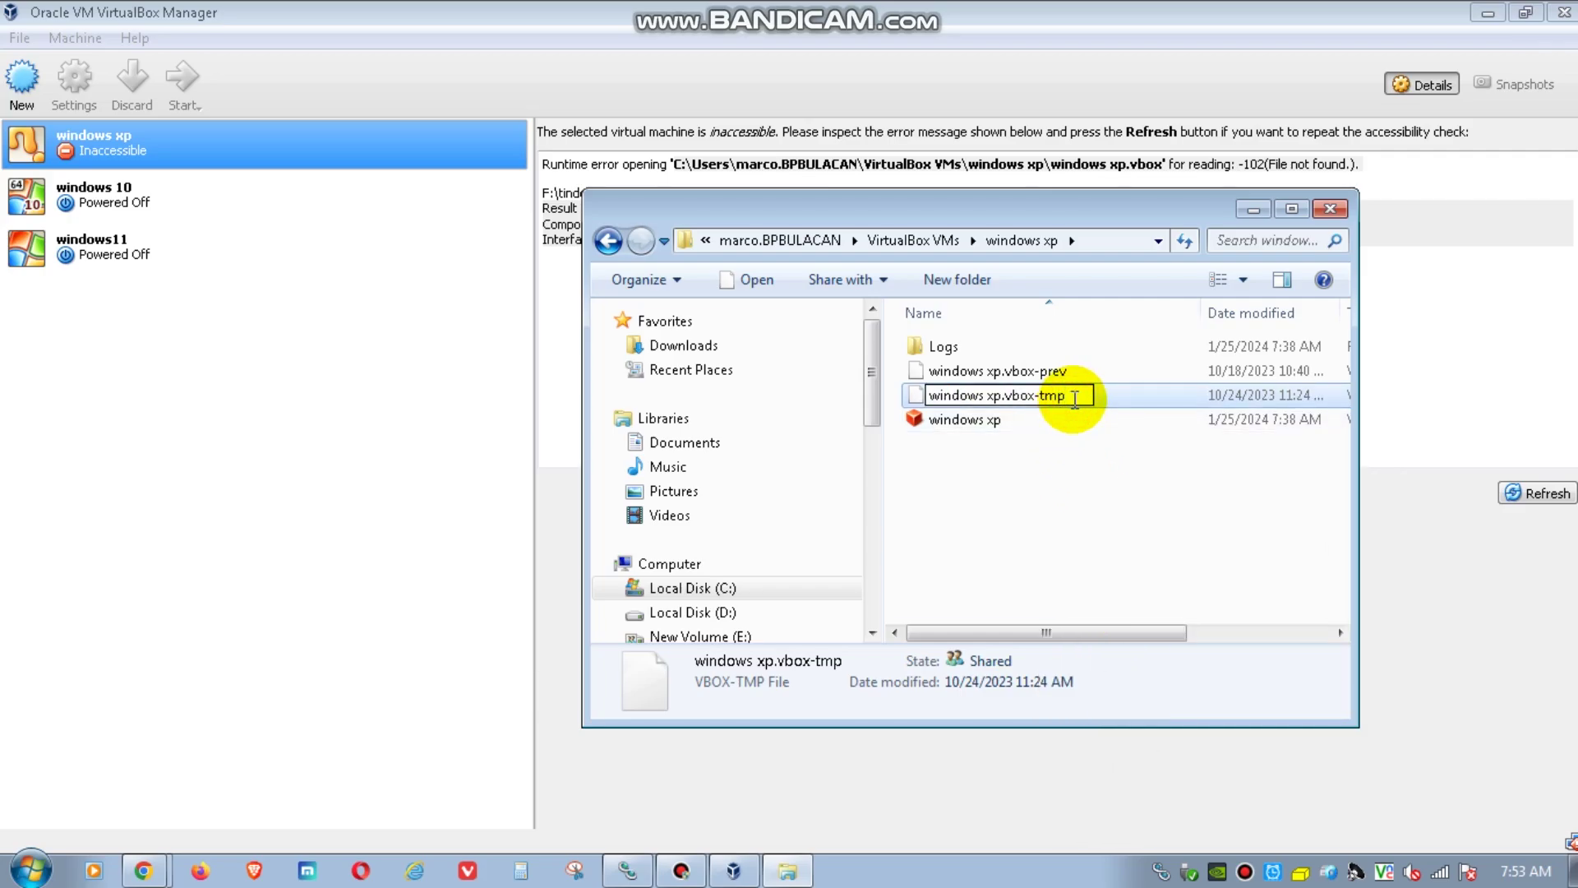
pyautogui.press('BackSpace')
pyautogui.press('BackSpace')
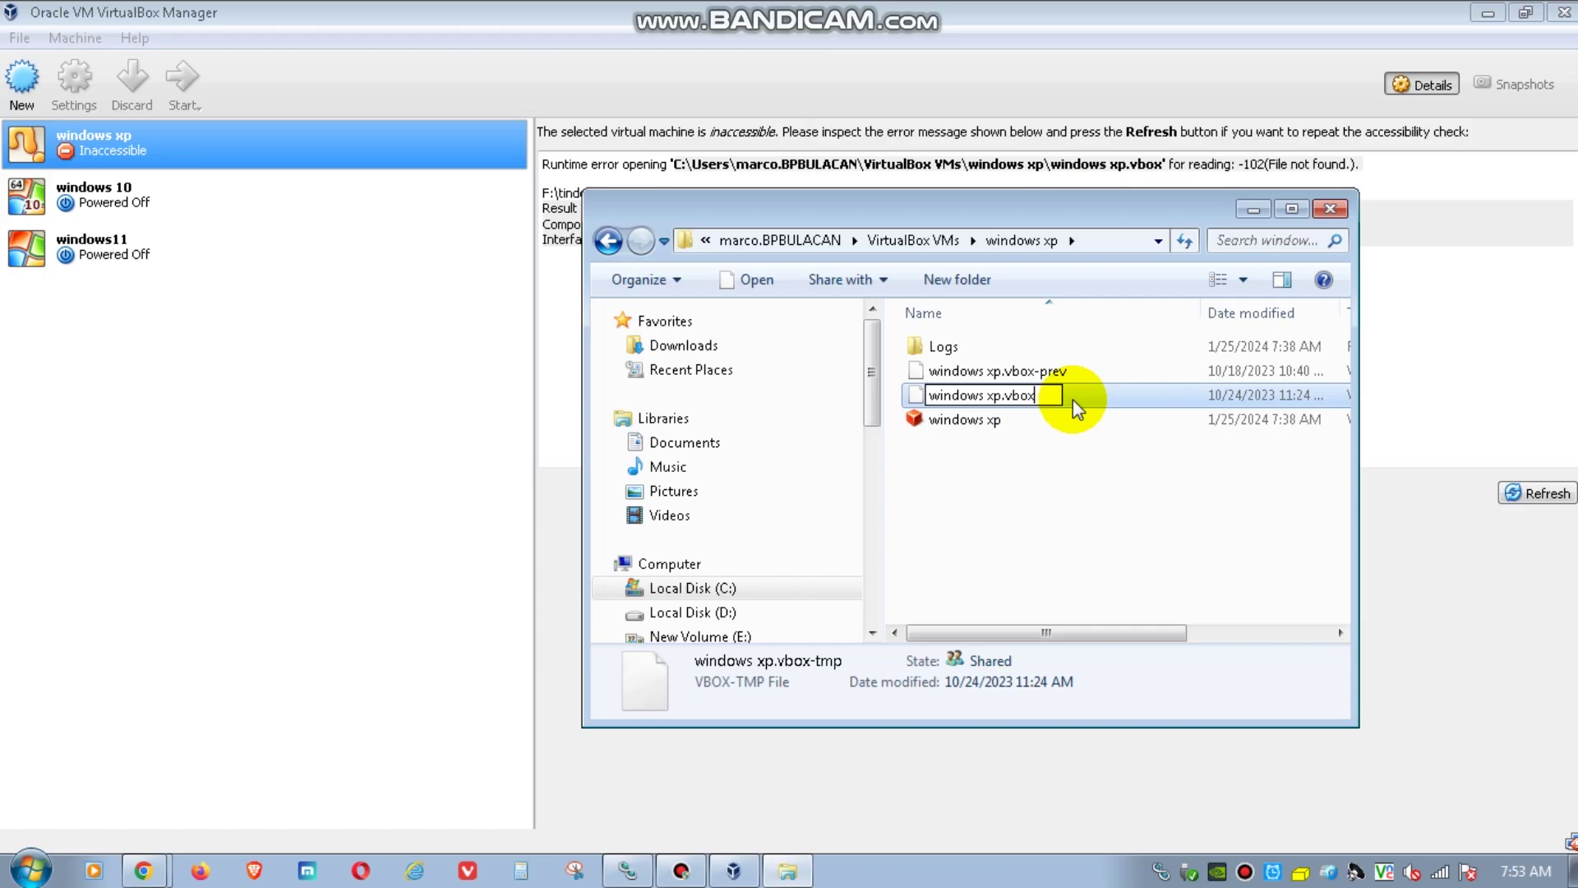
pyautogui.press('Return')
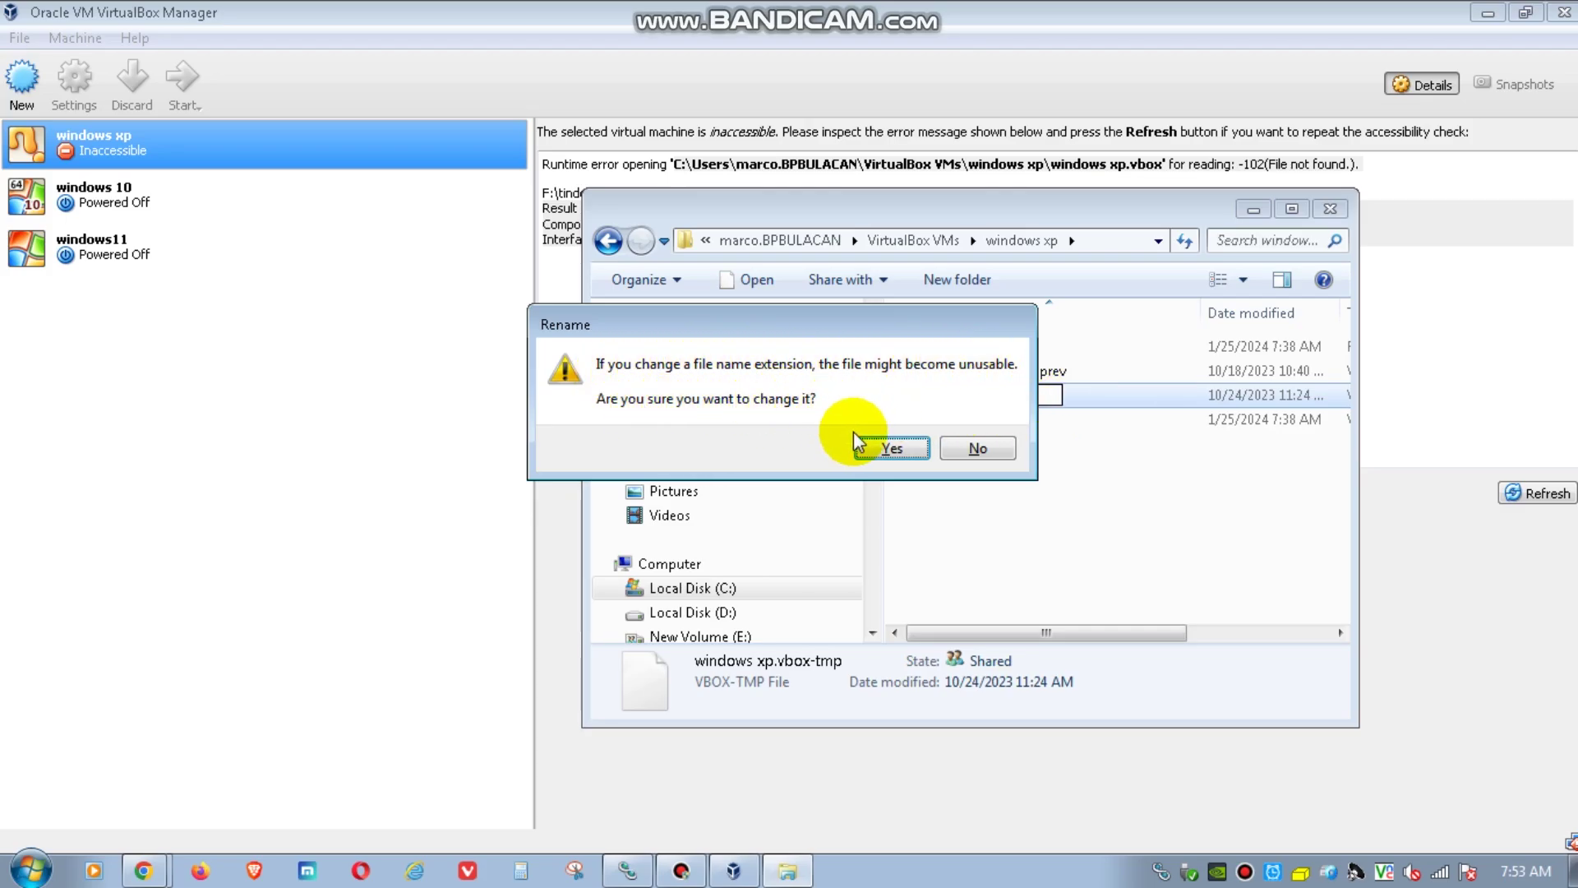
pyautogui.click(891, 447)
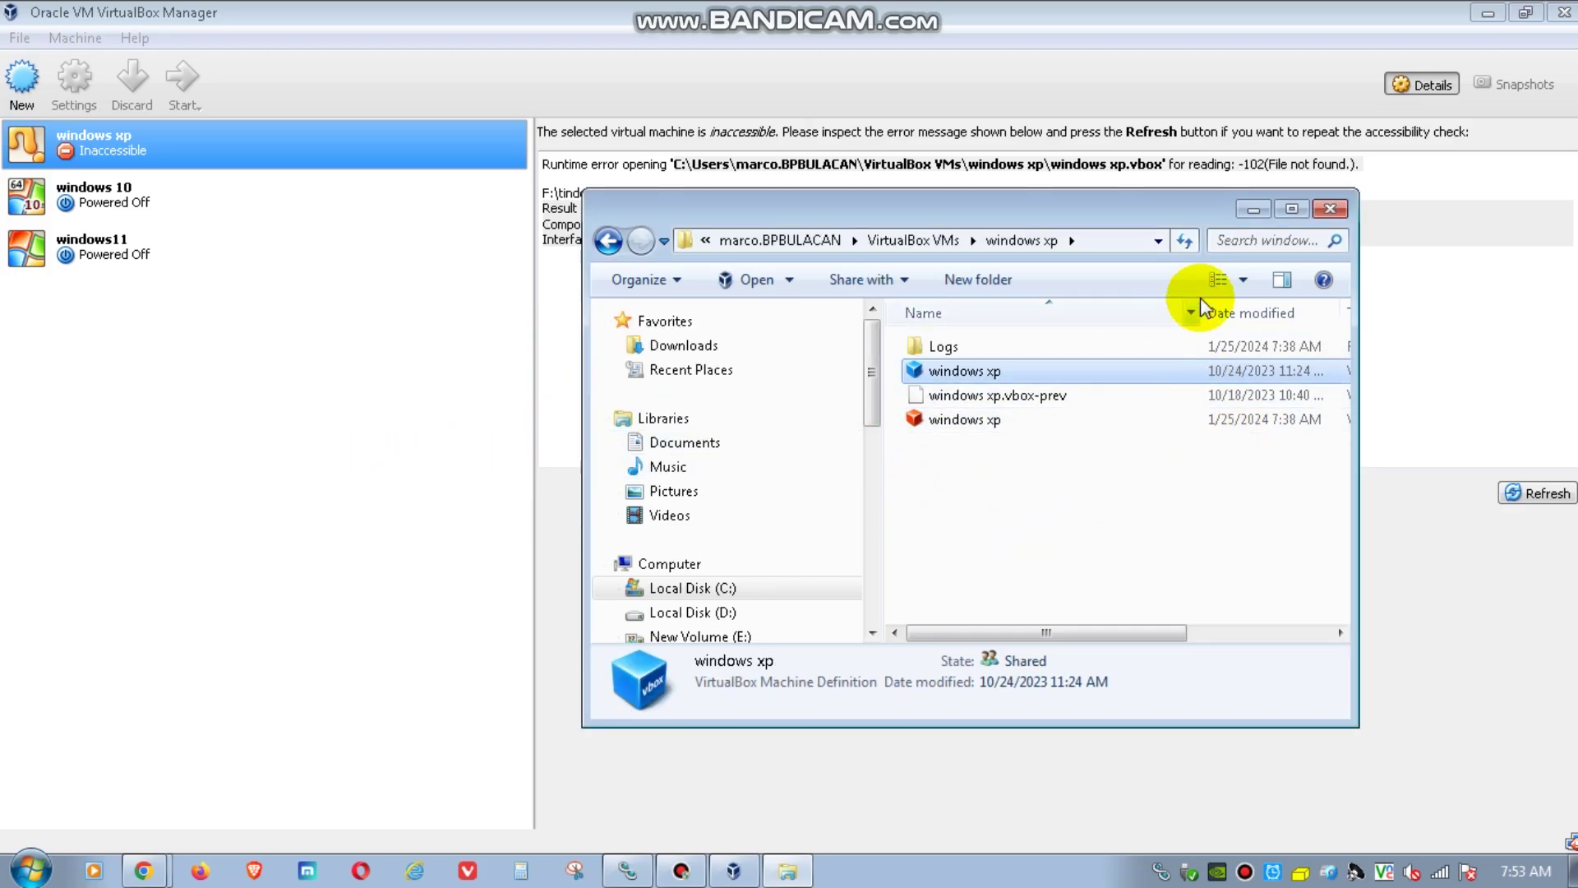
# - Close the Explorer window, then exit and relaunch Oracle VM VirtualBox
pyautogui.click(1338, 212)
pyautogui.click(19, 38)
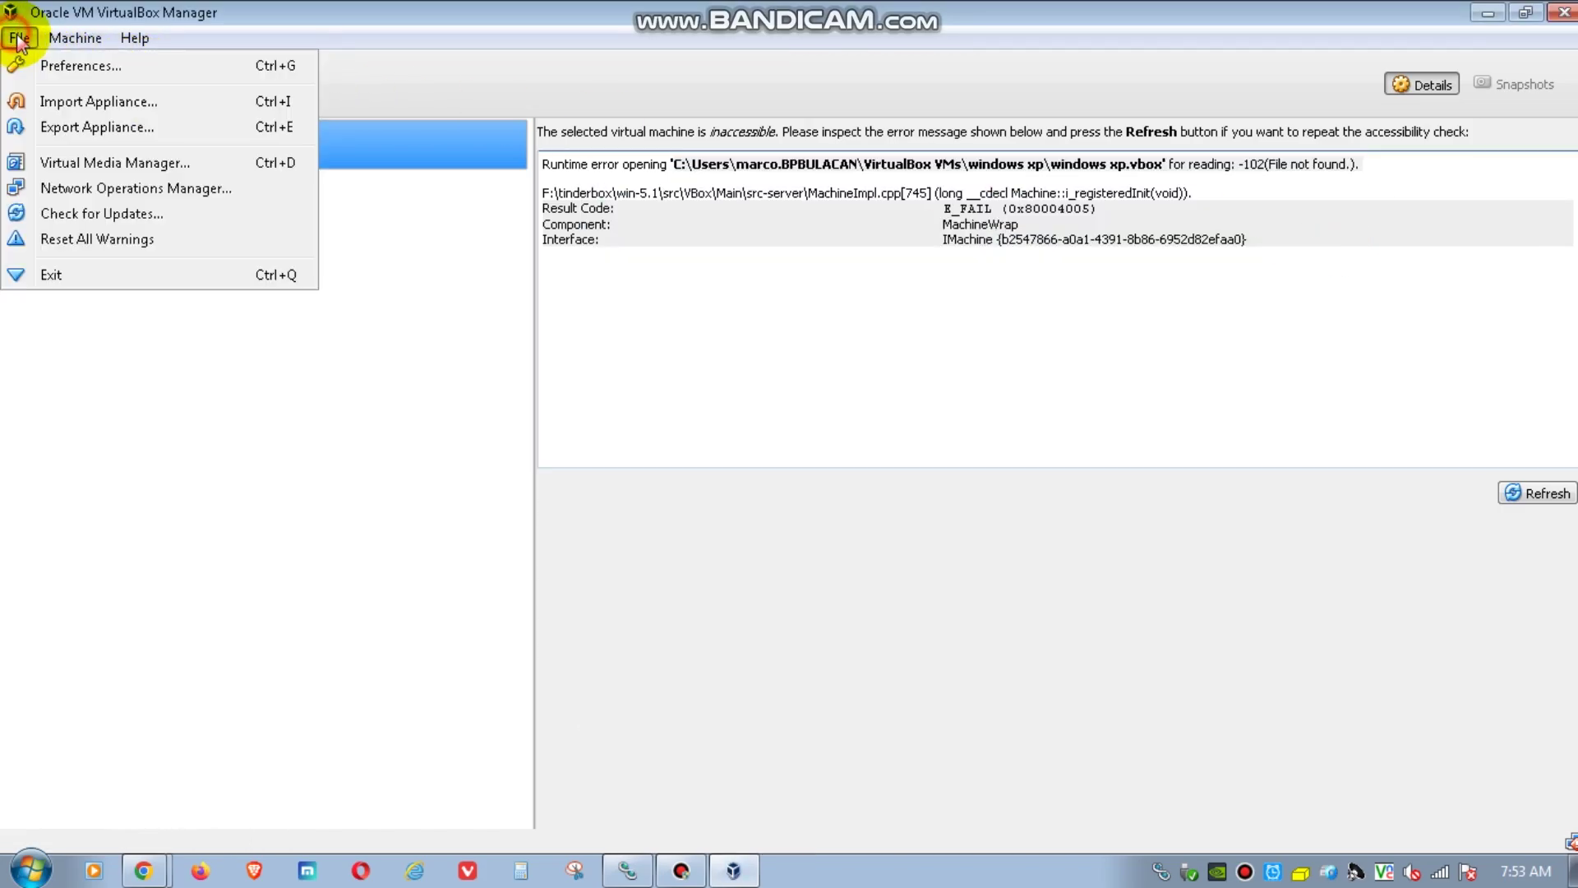
pyautogui.click(63, 273)
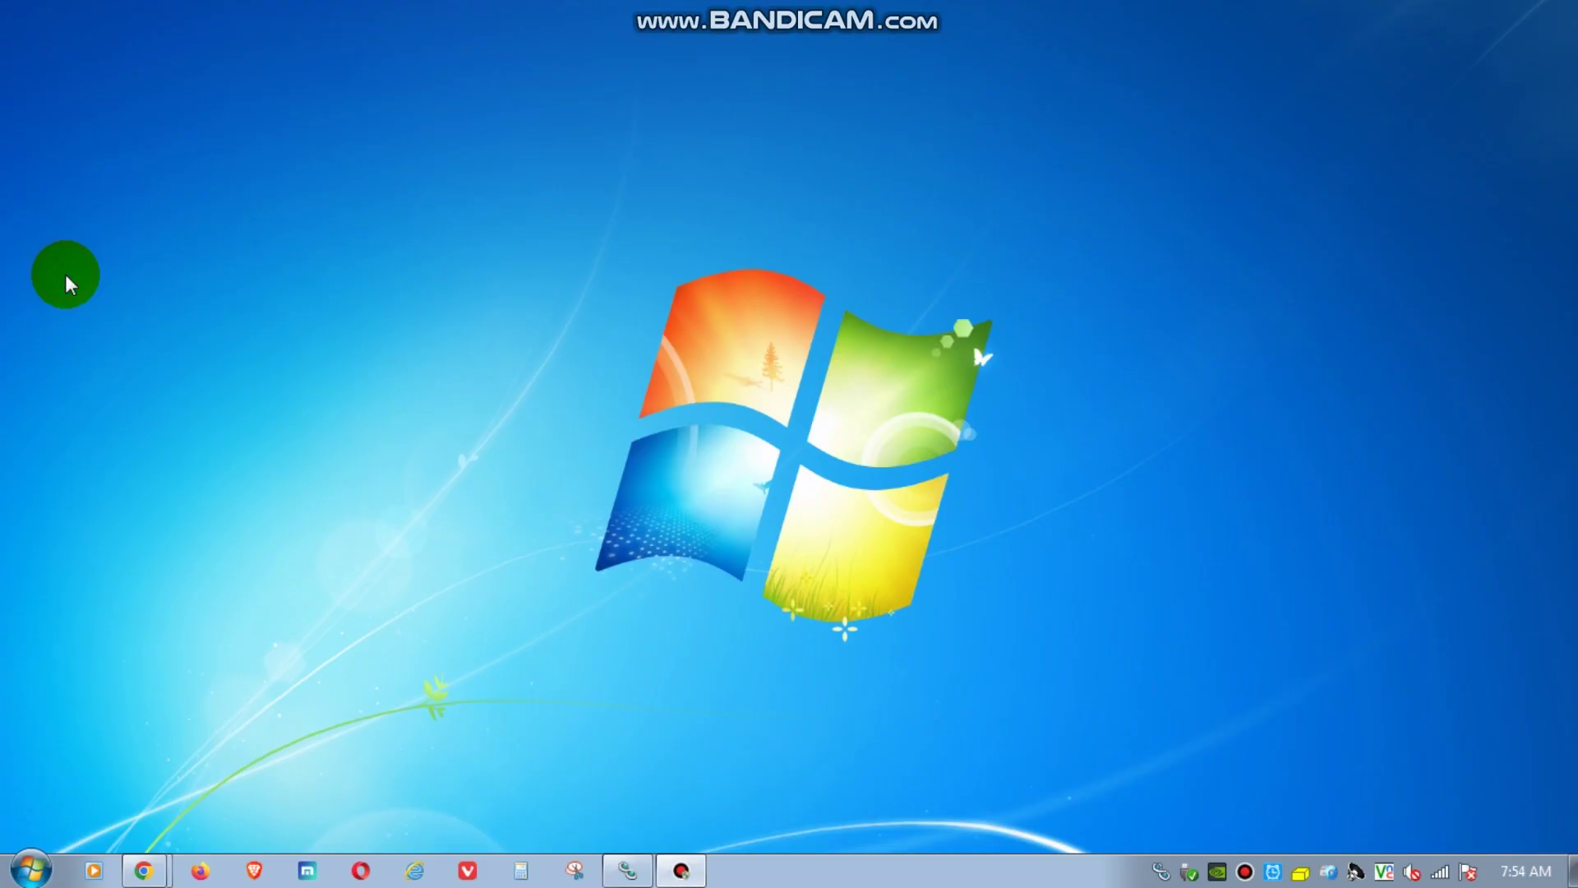
pyautogui.click(29, 873)
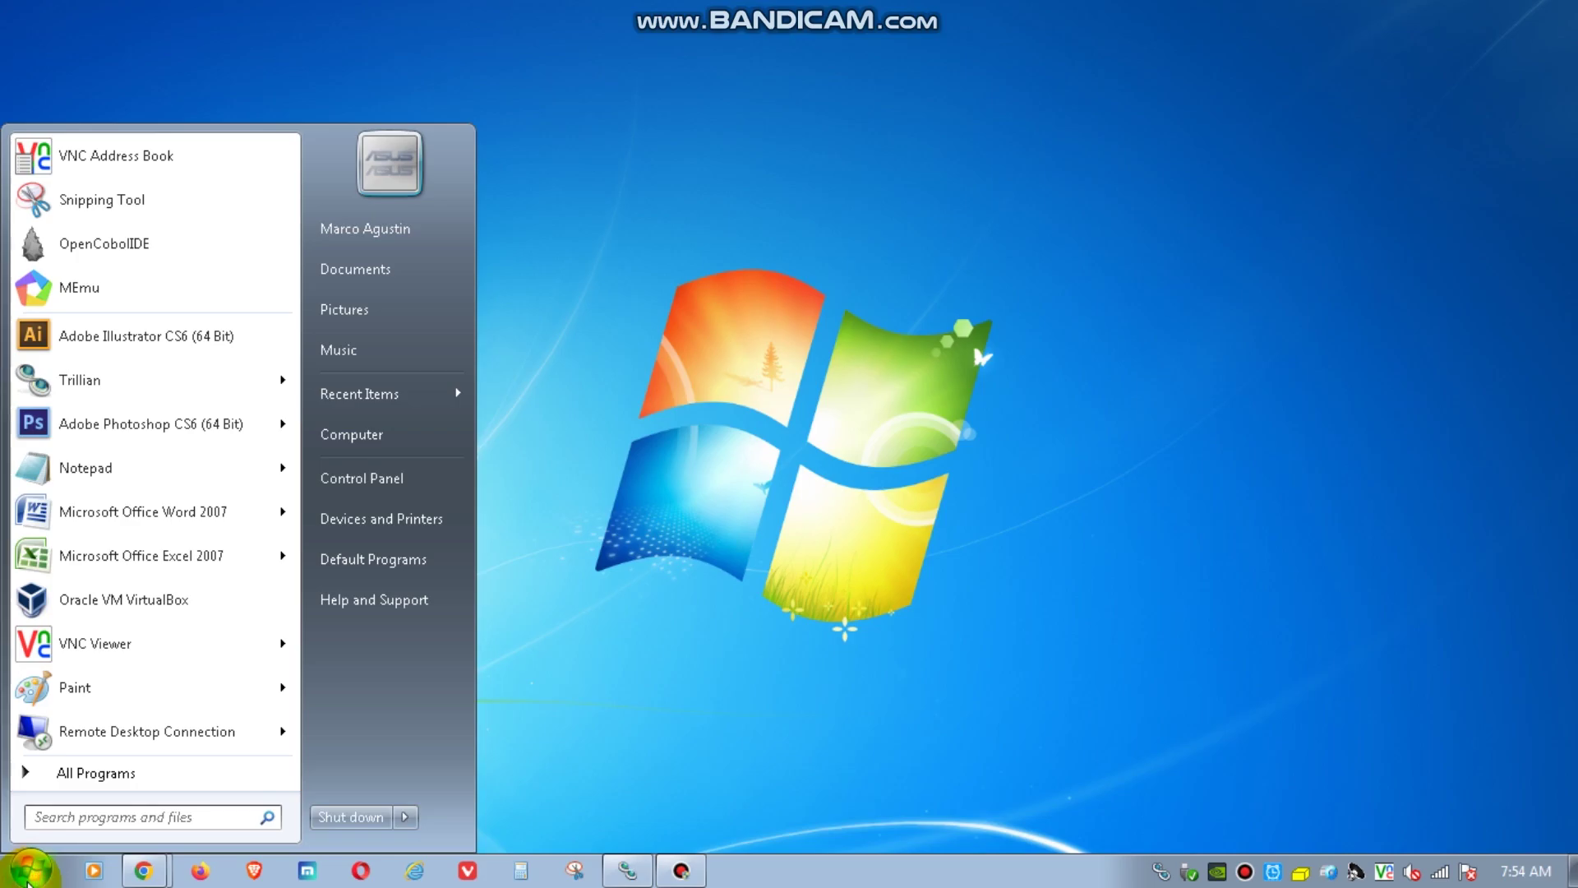
pyautogui.click(102, 596)
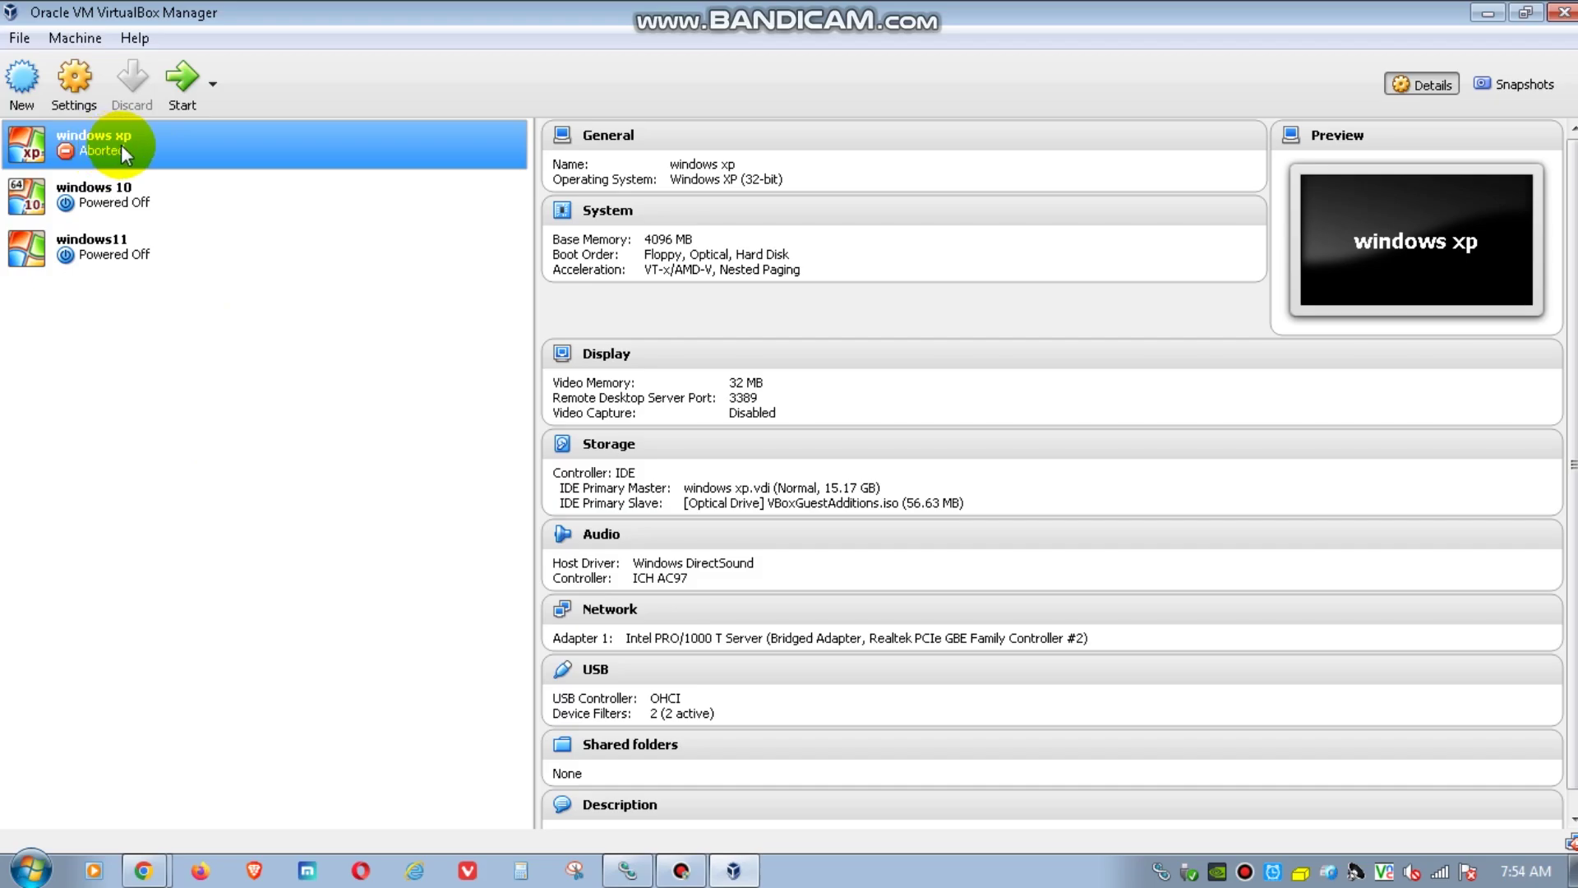
# - Start the windows xp virtual machine and boot it with Start Windows Normally
pyautogui.click(183, 80)
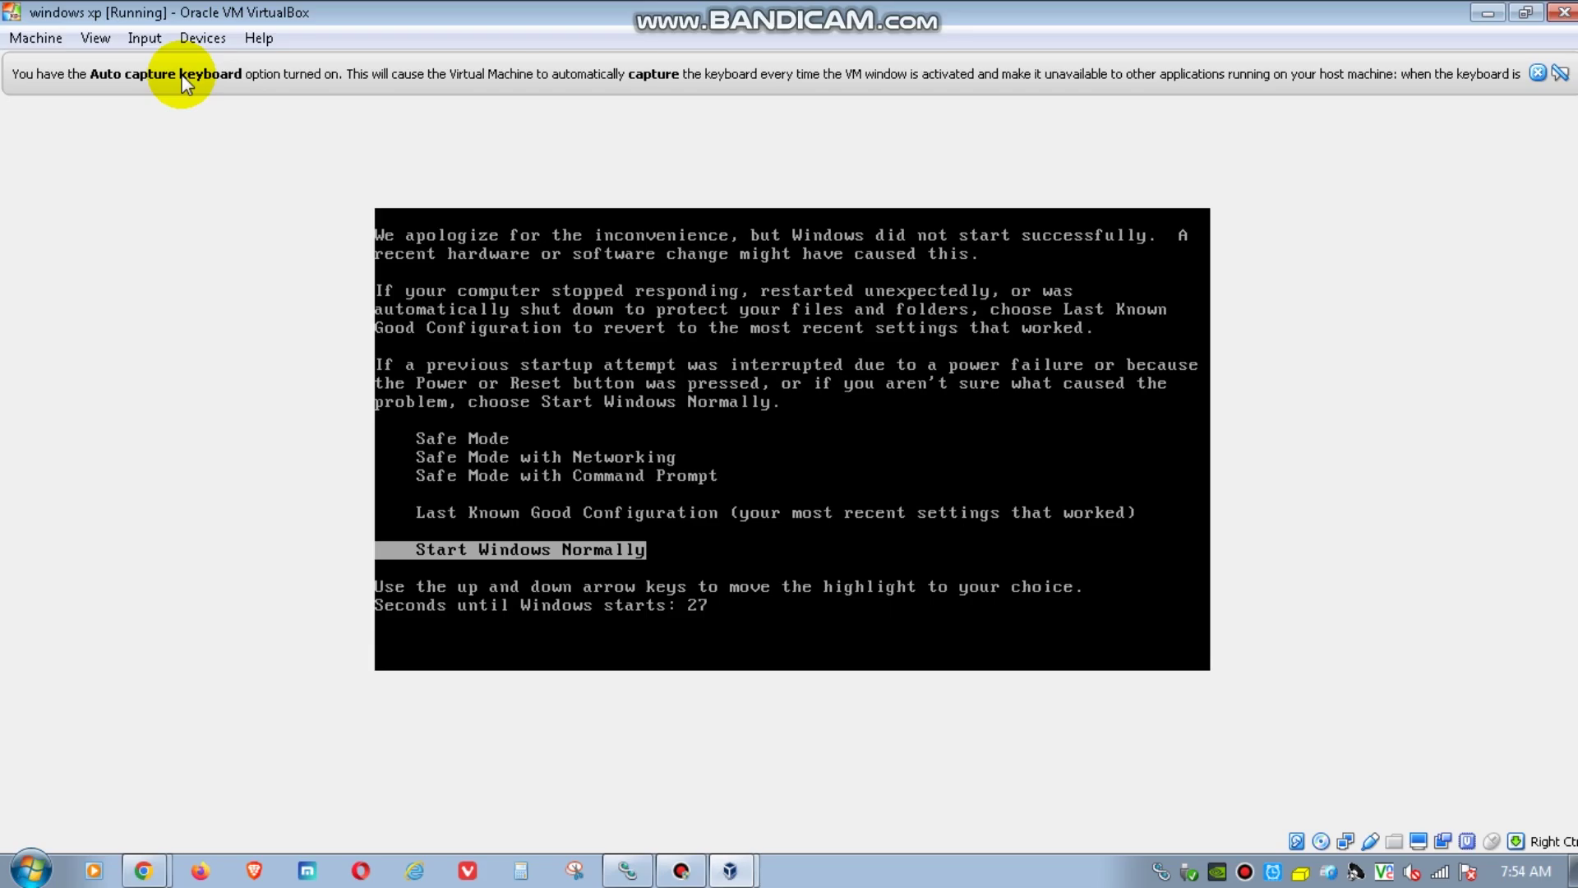
pyautogui.press('Up')
pyautogui.press('Down')
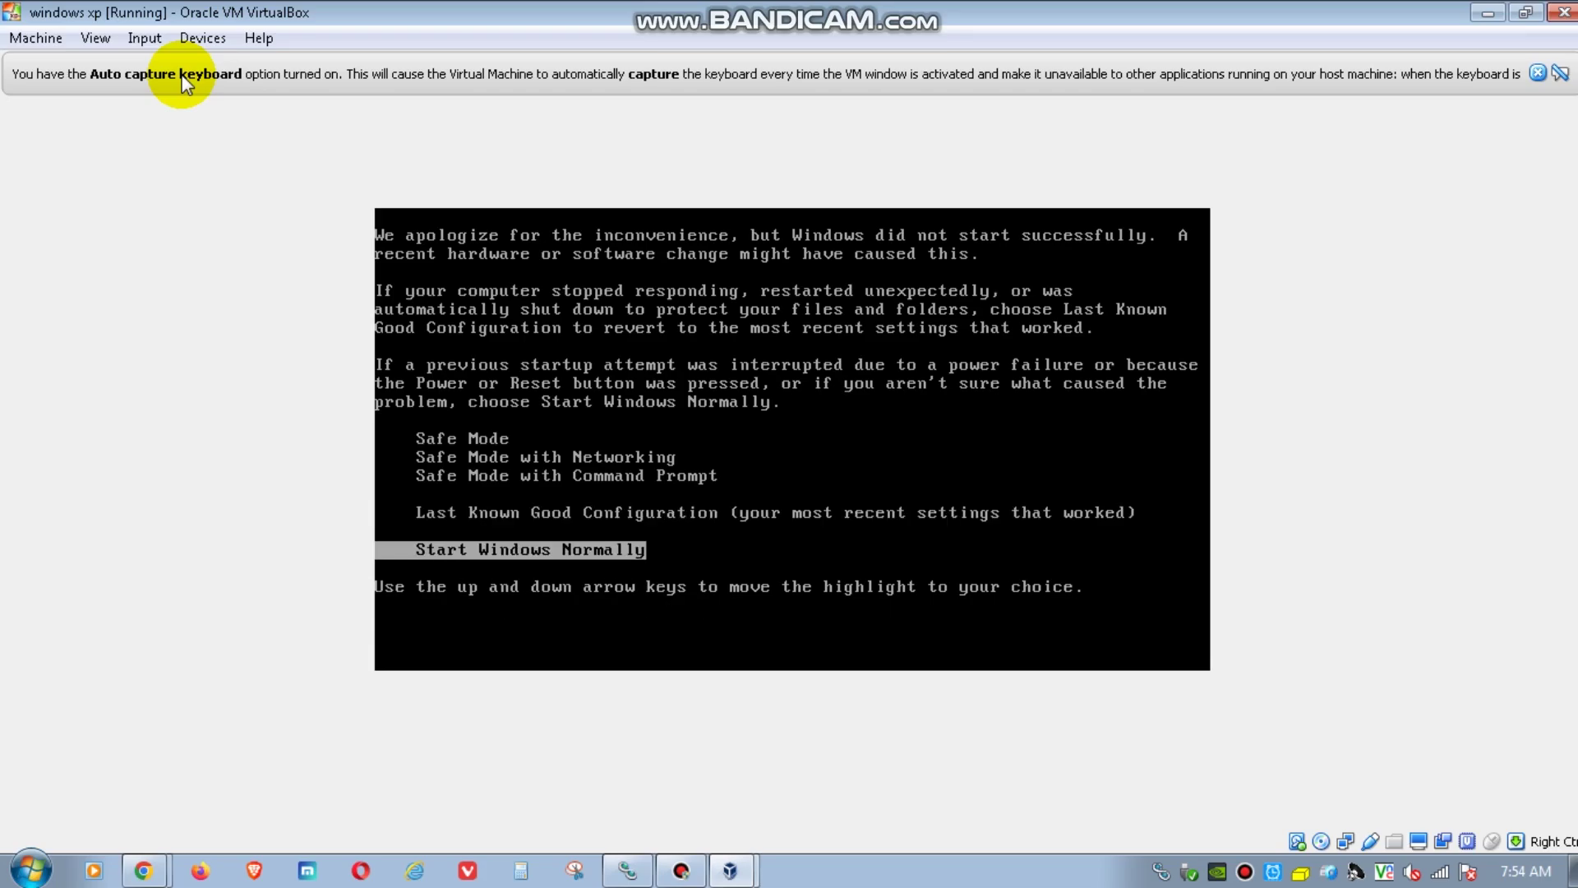
pyautogui.press('Return')
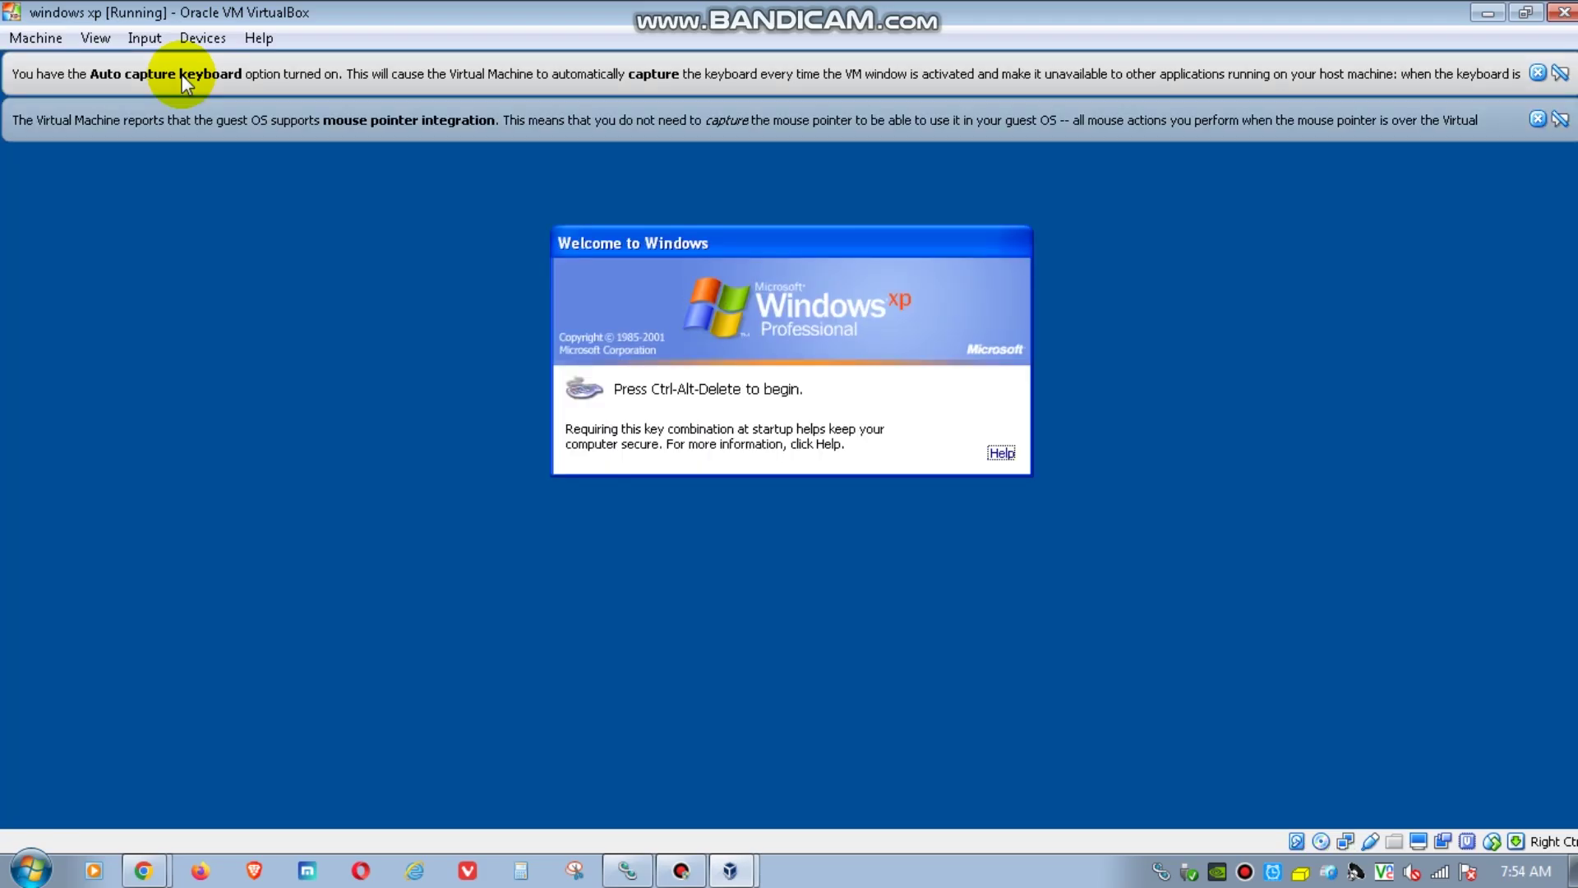
# - Send Ctrl-Alt-Del to the guest from VirtualBox and log on to Windows XP
pyautogui.click(143, 38)
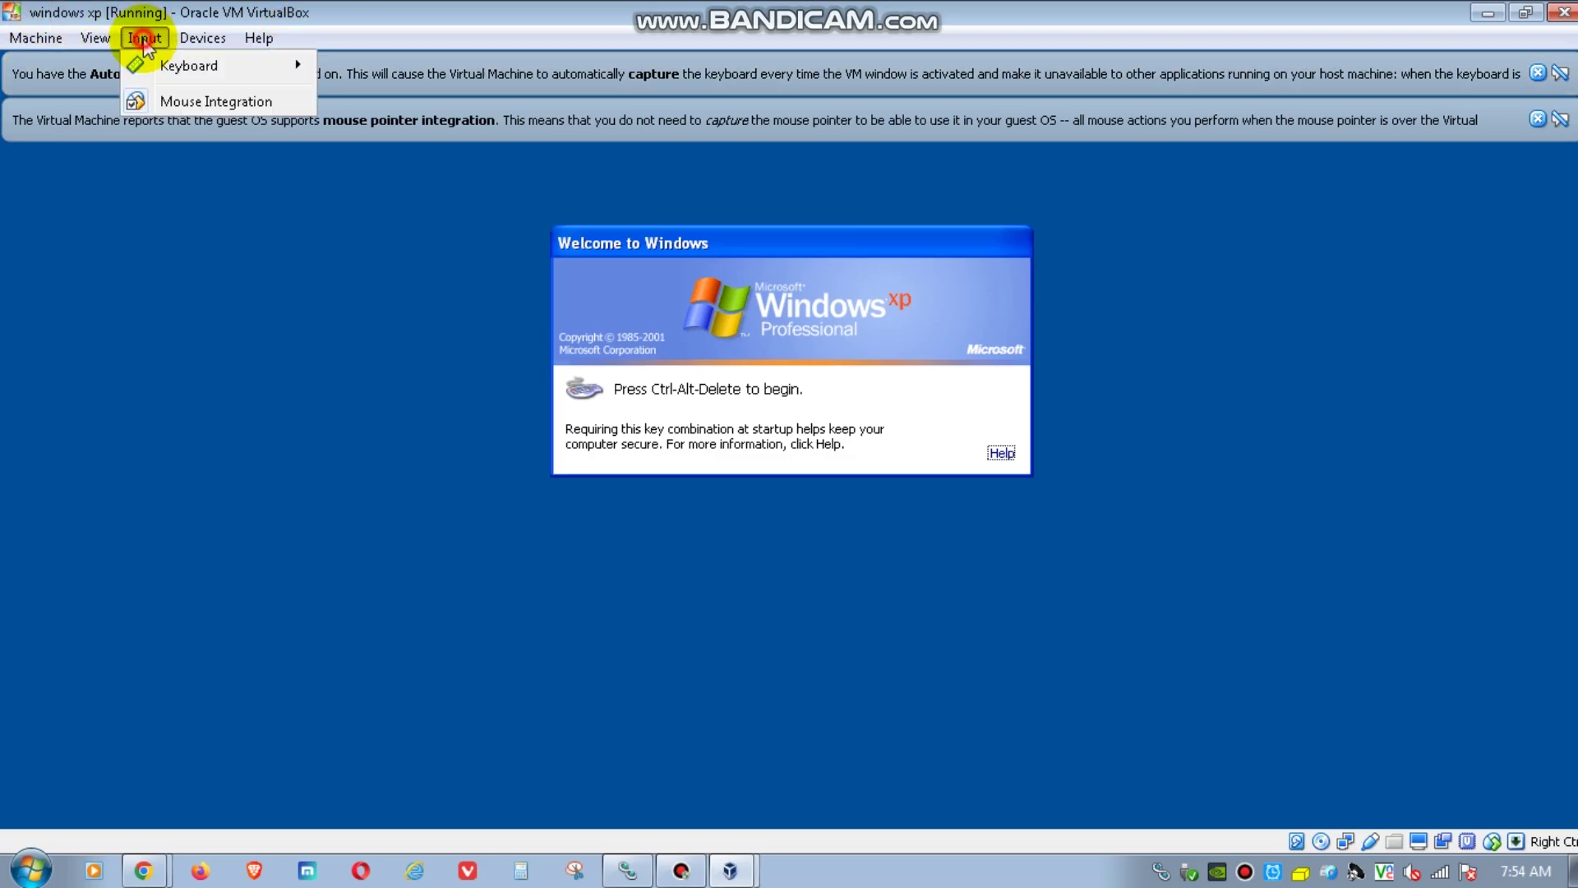
pyautogui.moveTo(185, 57)
pyautogui.click(369, 98)
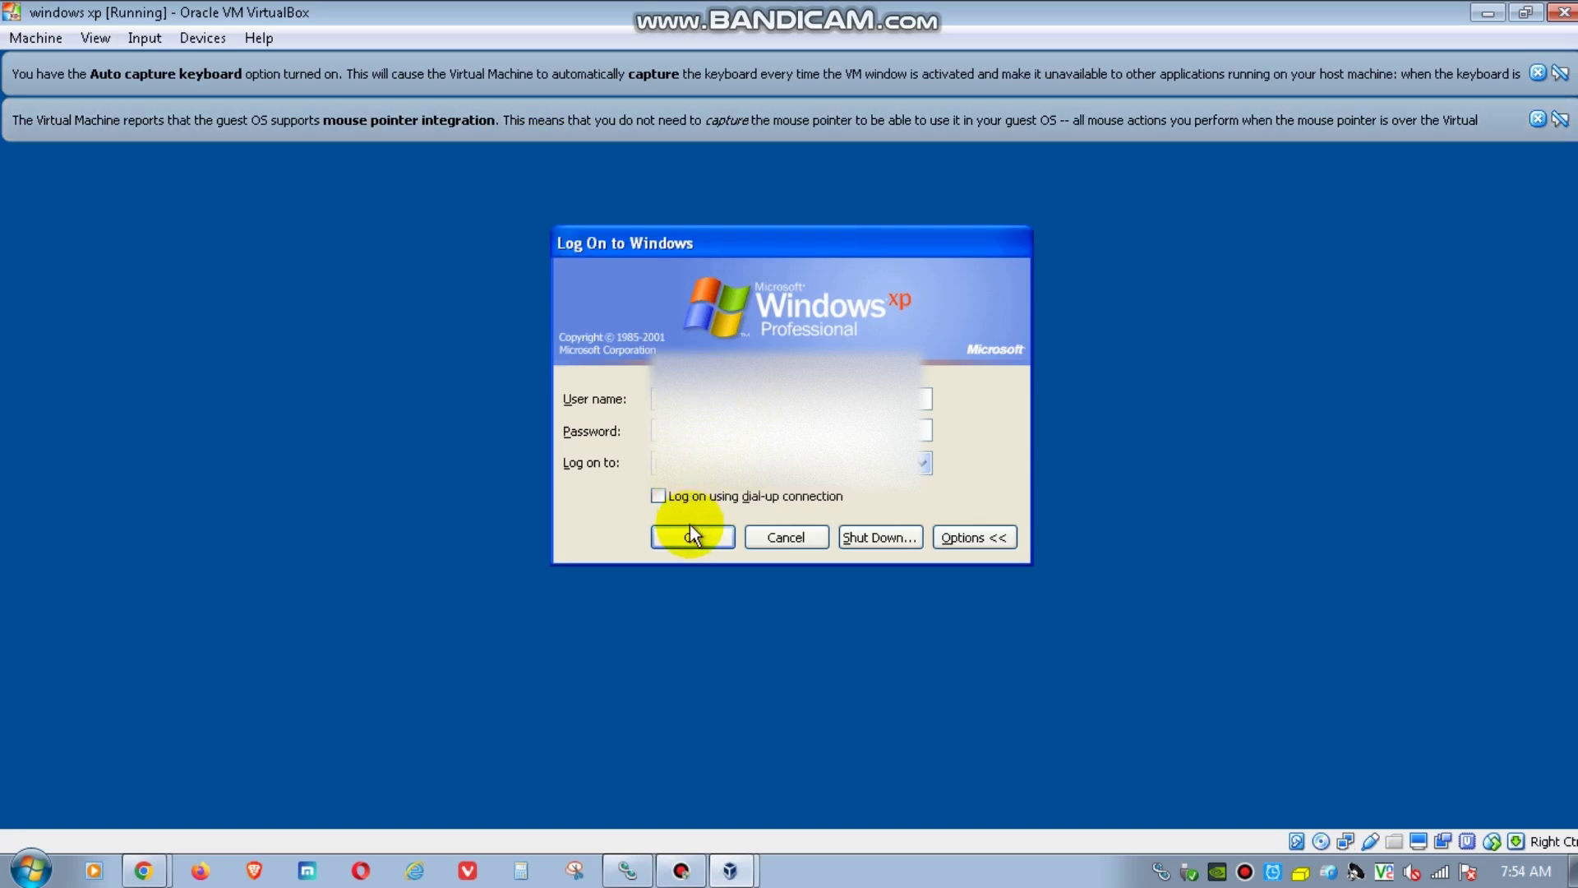
pyautogui.click(673, 539)
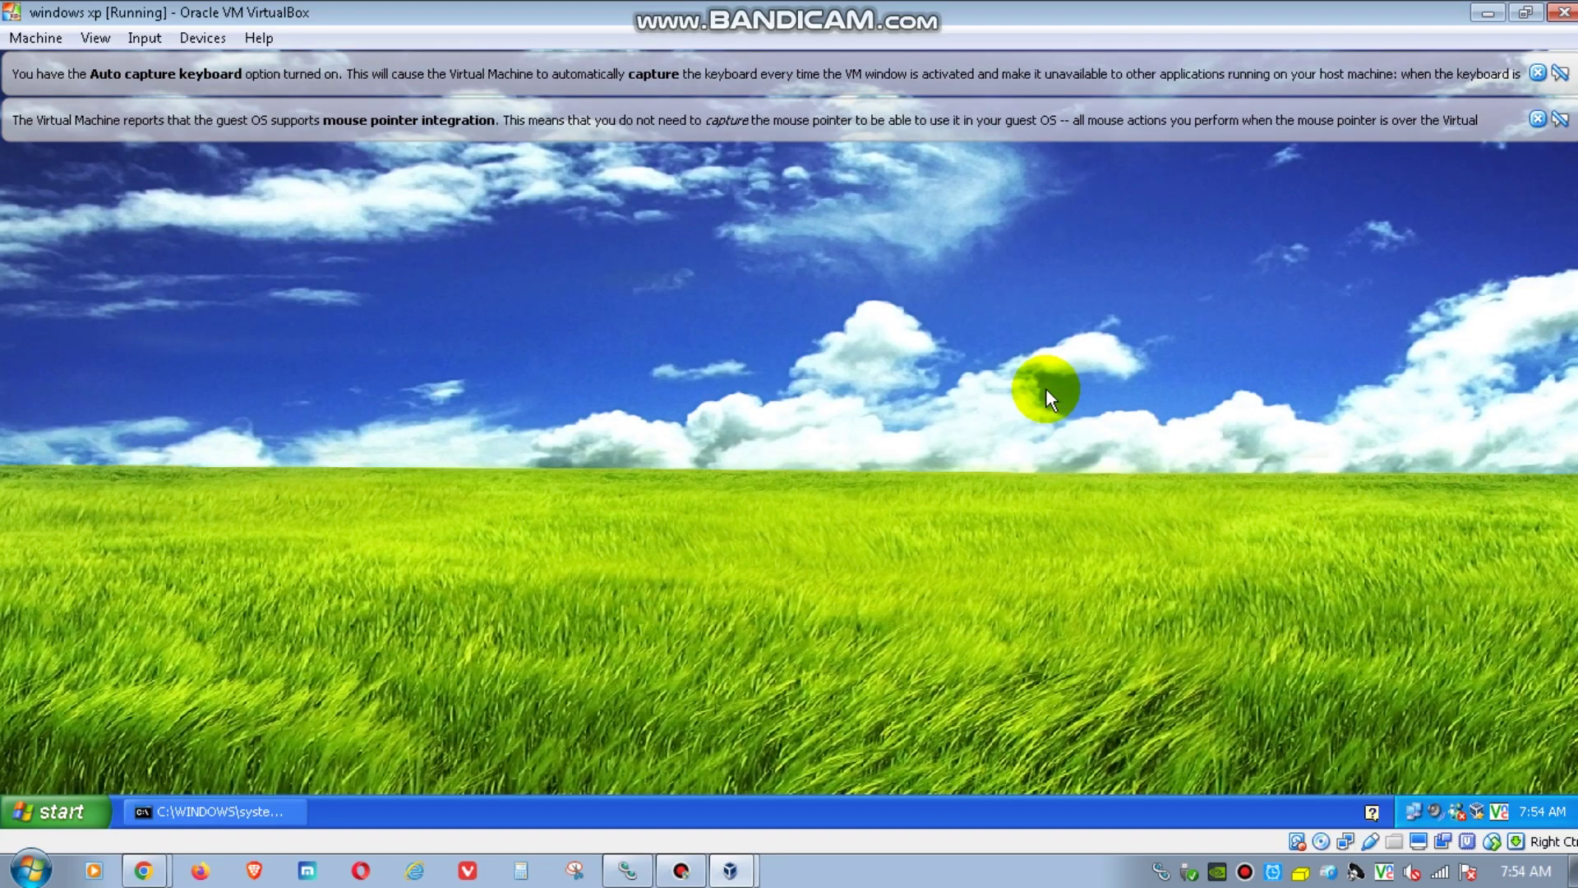
# - Dismiss the mouse pointer integration and auto capture keyboard notifications, and turn on Show Desktop Icons in the guest
pyautogui.click(1536, 121)
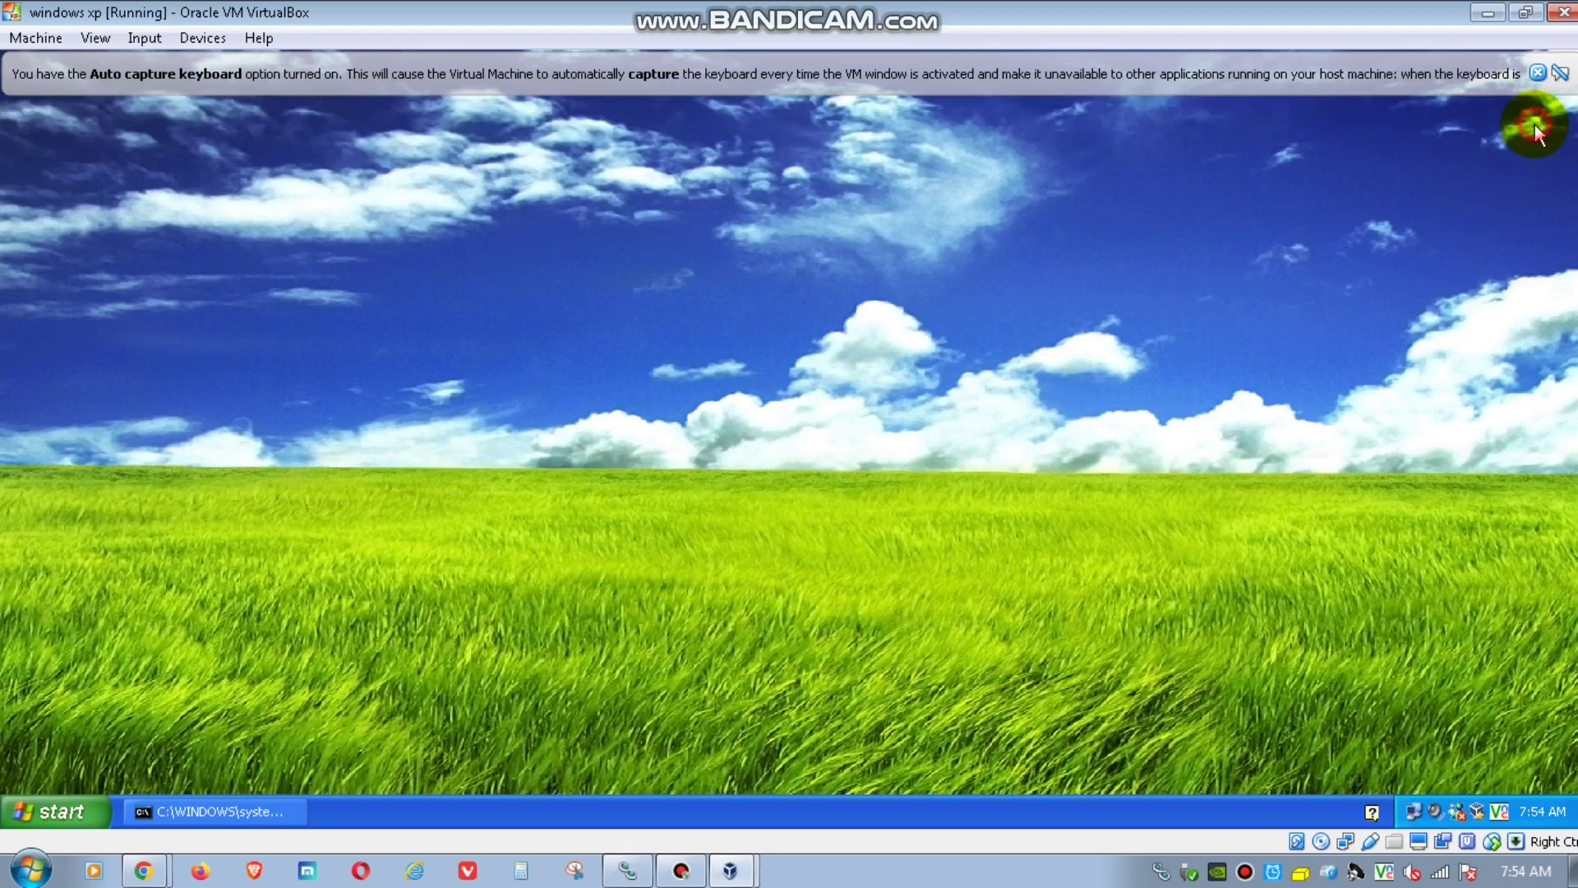
pyautogui.click(1537, 74)
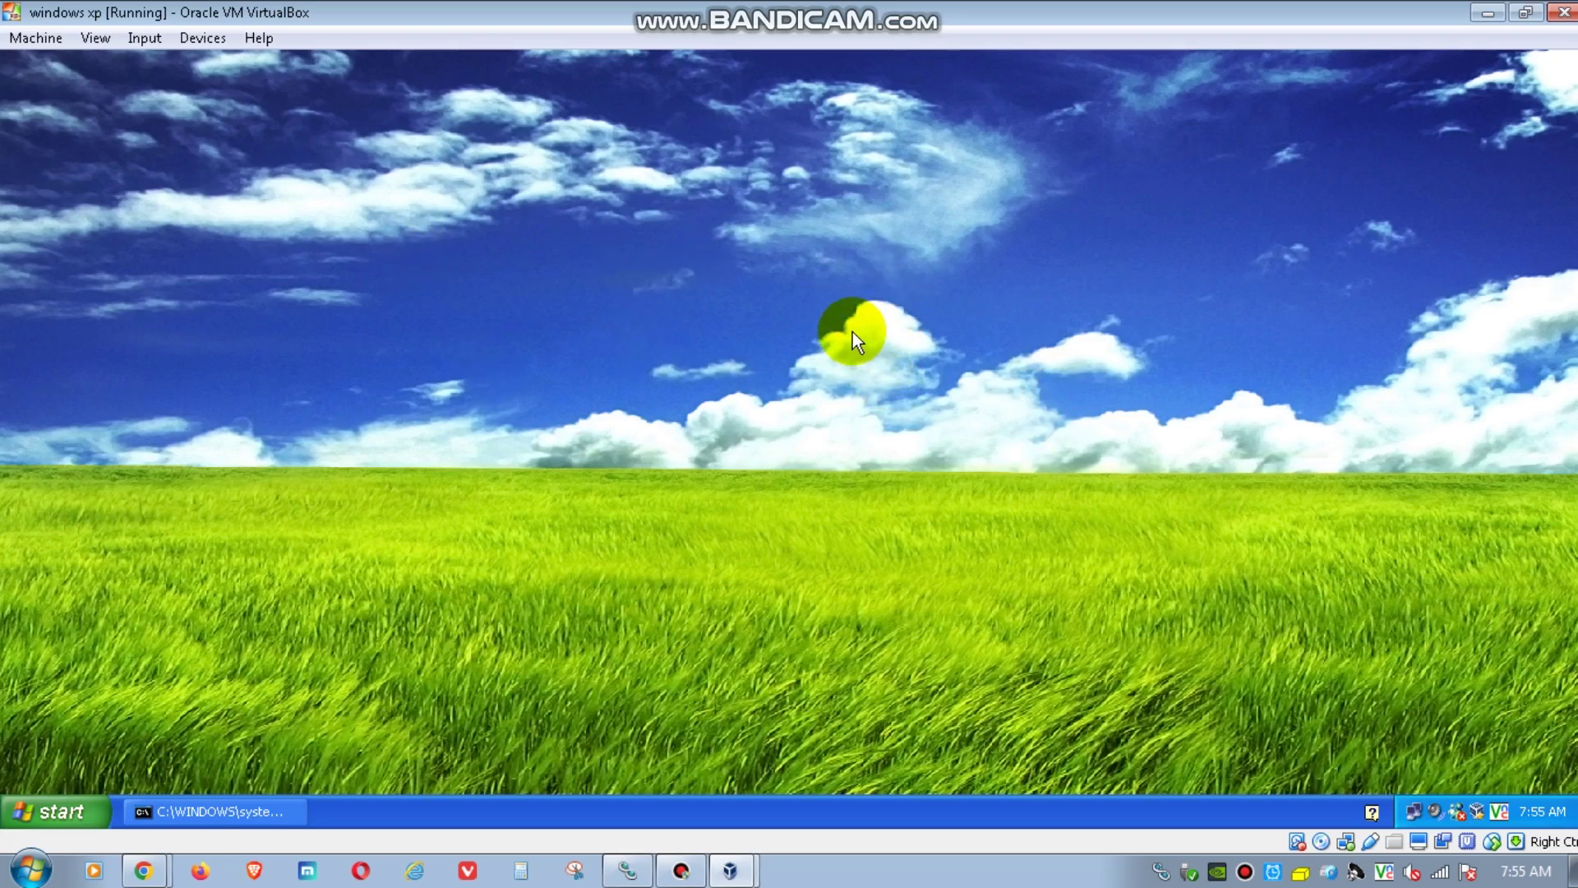
pyautogui.rightClick(846, 327)
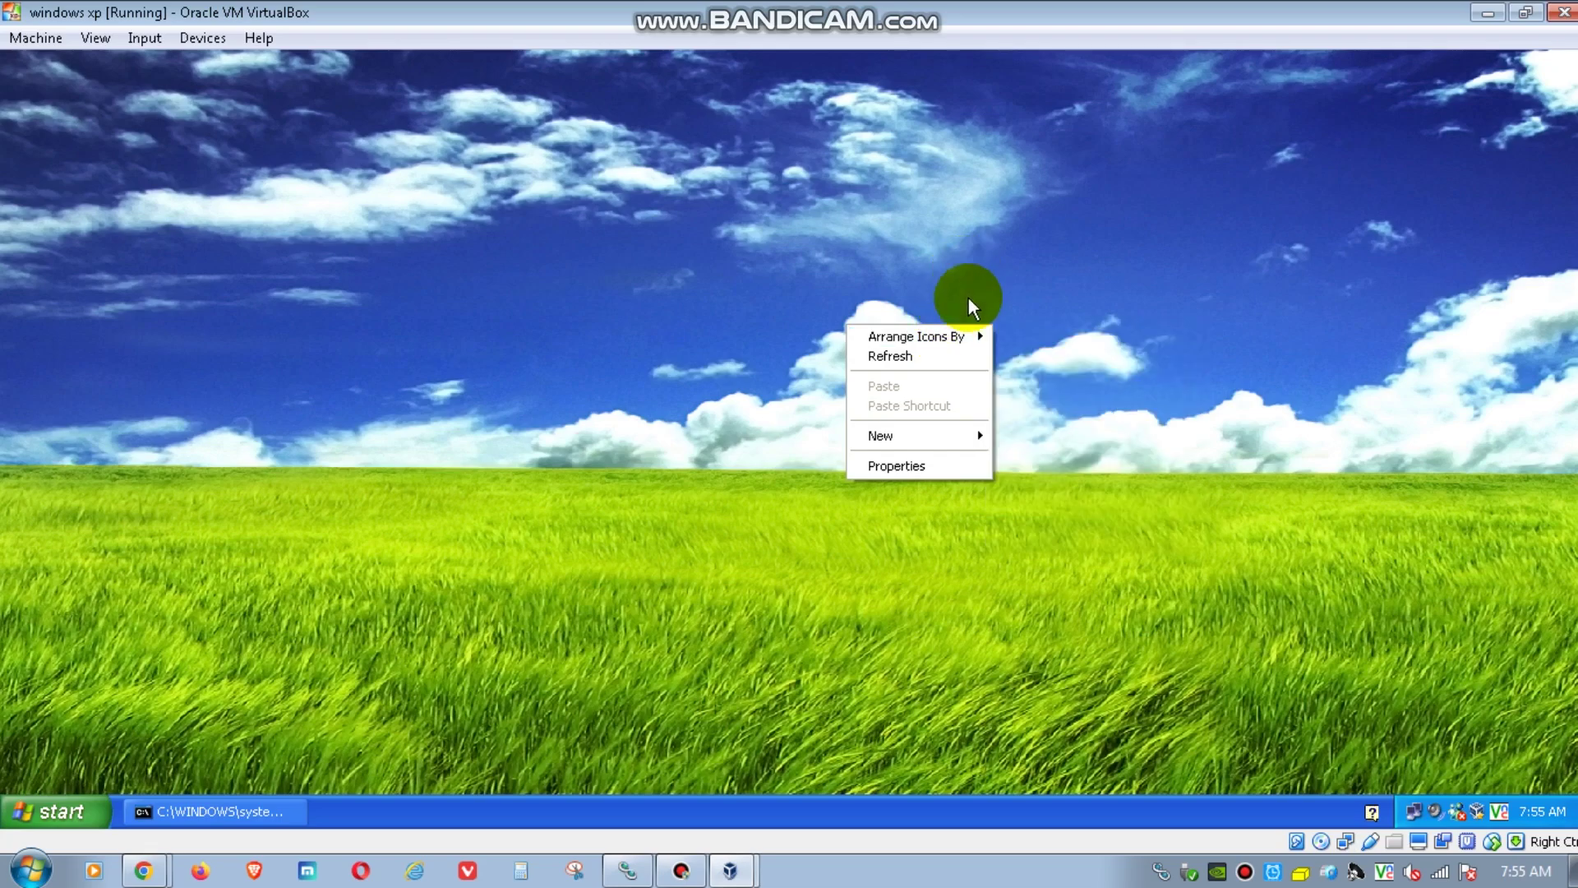
pyautogui.moveTo(945, 334)
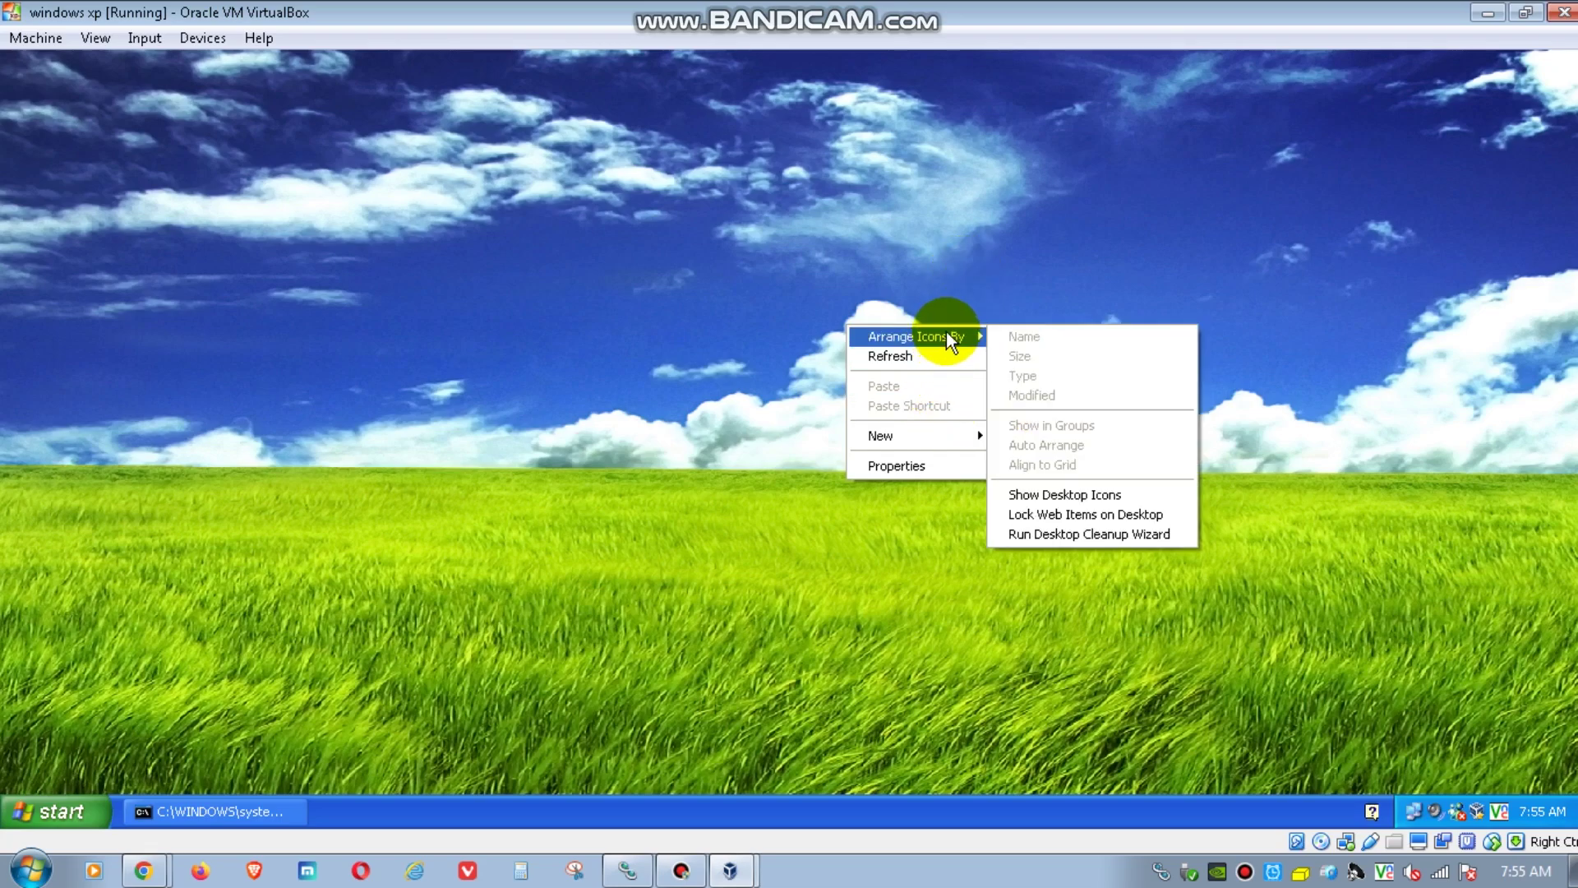
pyautogui.click(1079, 494)
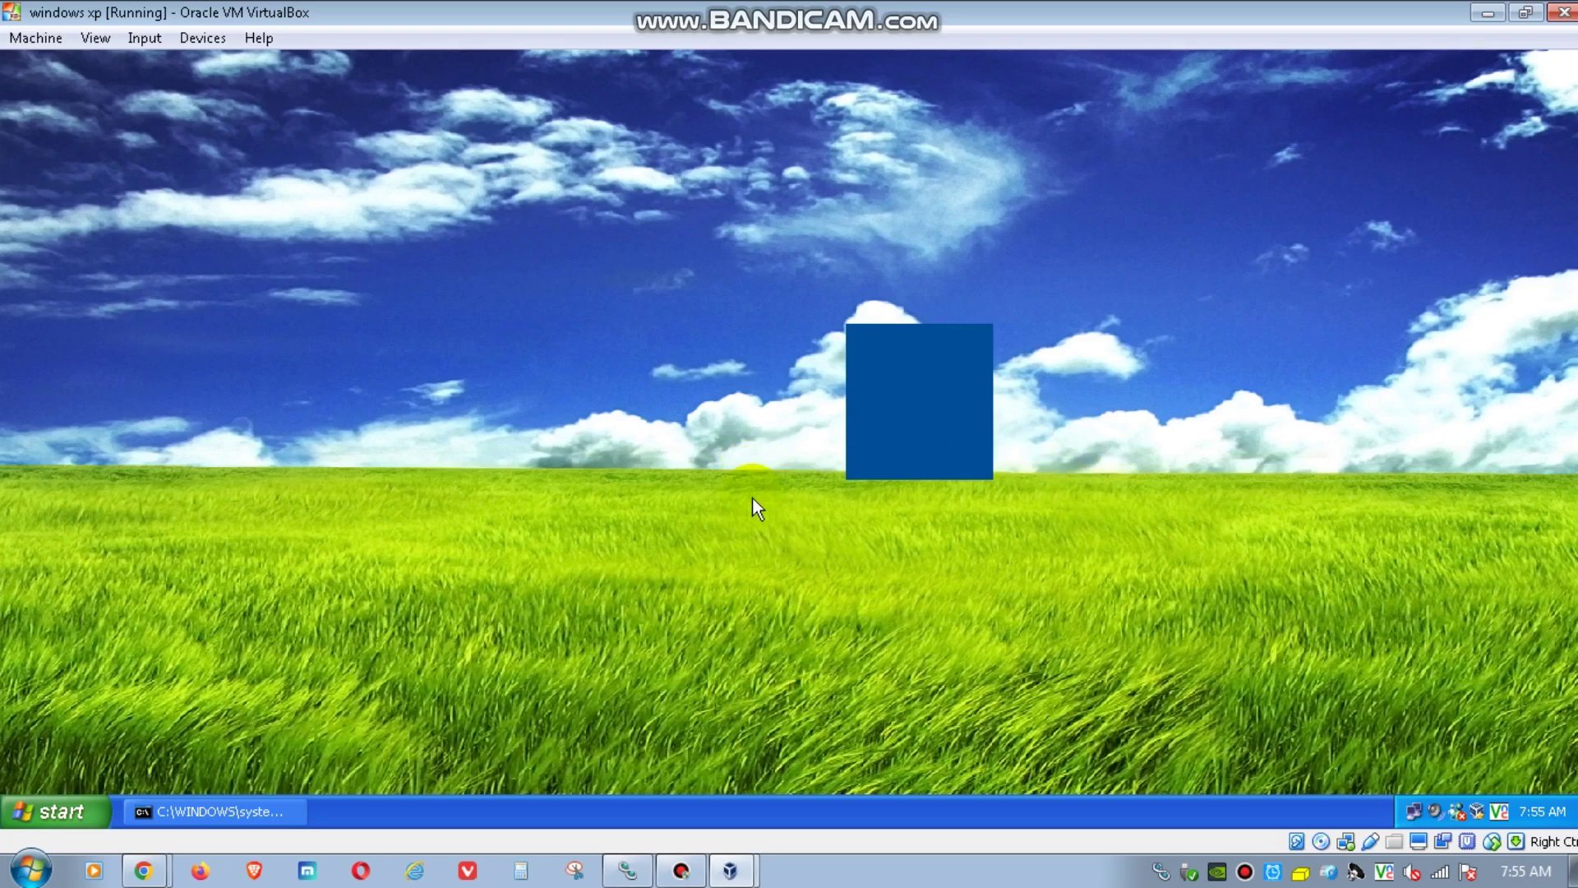
# - Open the Start menu of the Windows XP guest and minimize the virtual machine window
pyautogui.click(74, 814)
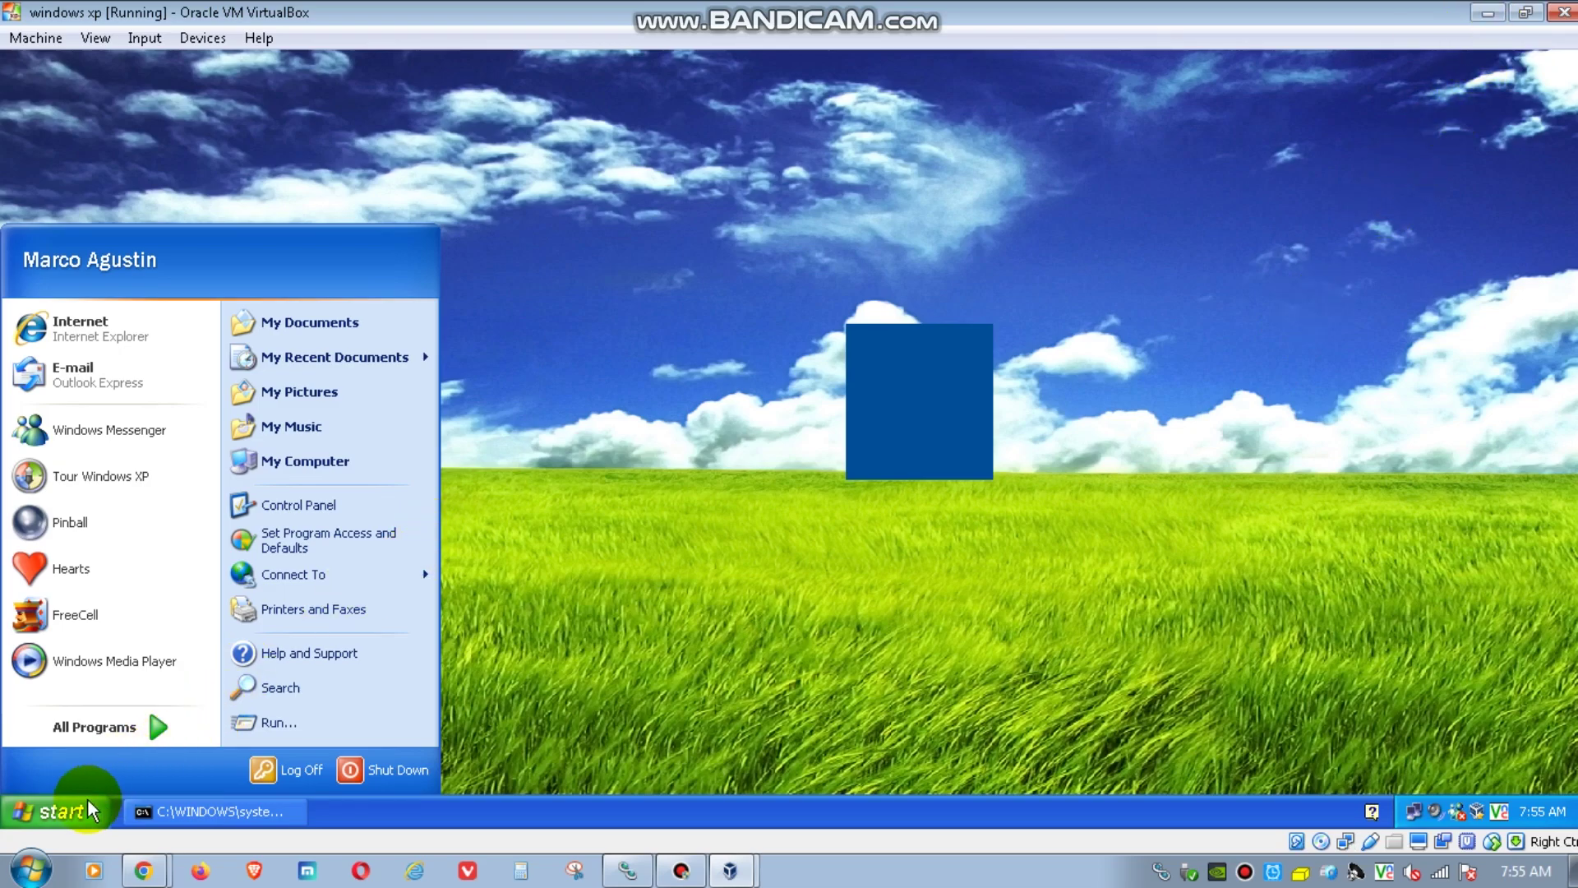
pyautogui.click(166, 803)
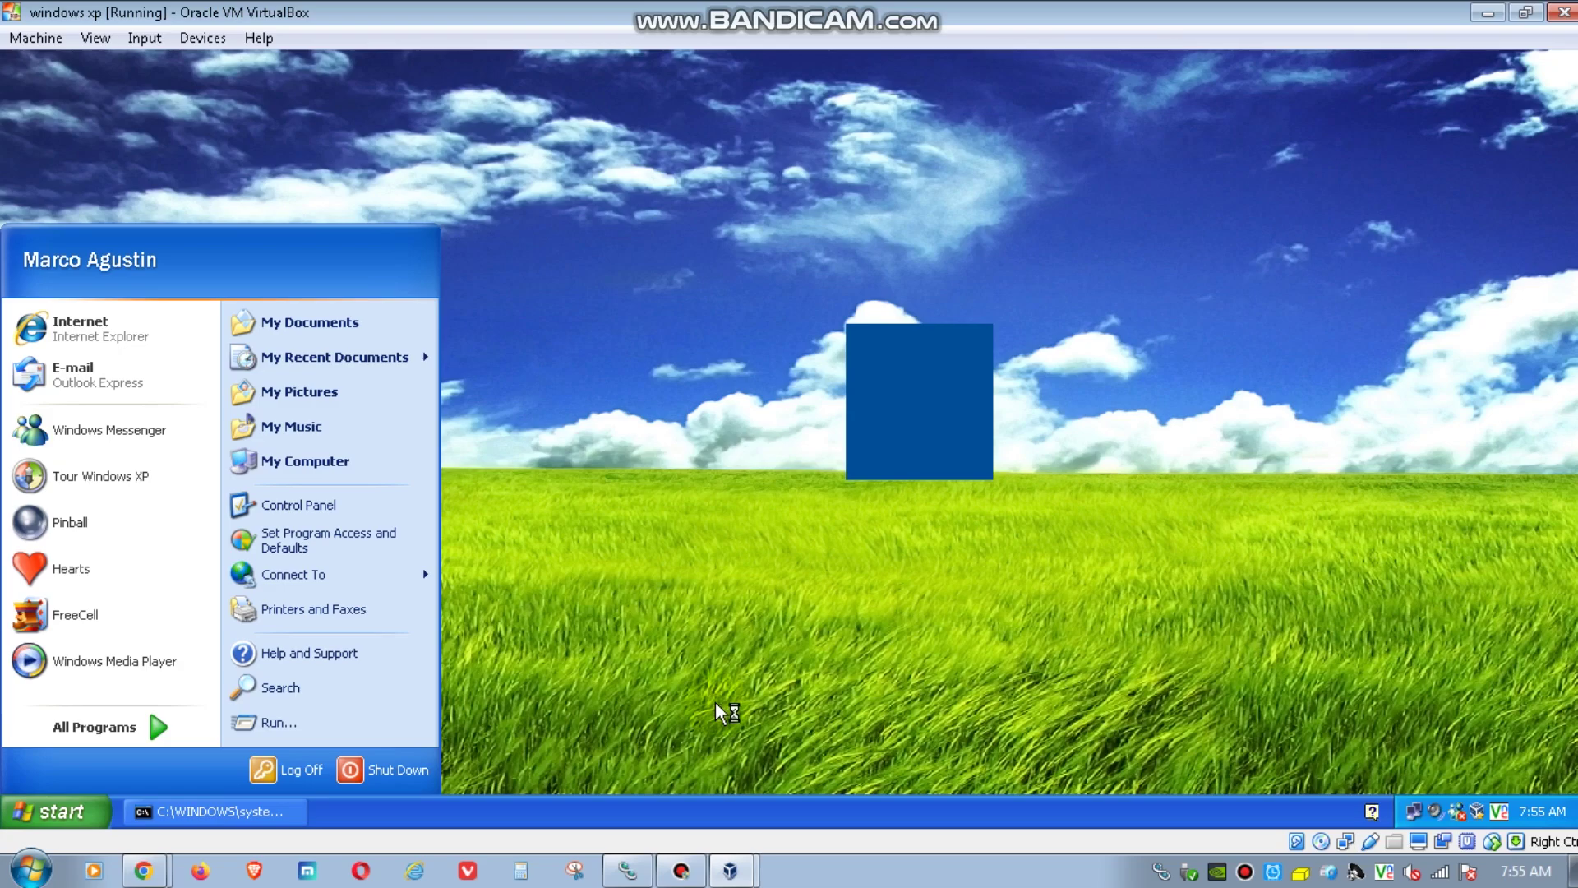
pyautogui.click(1489, 14)
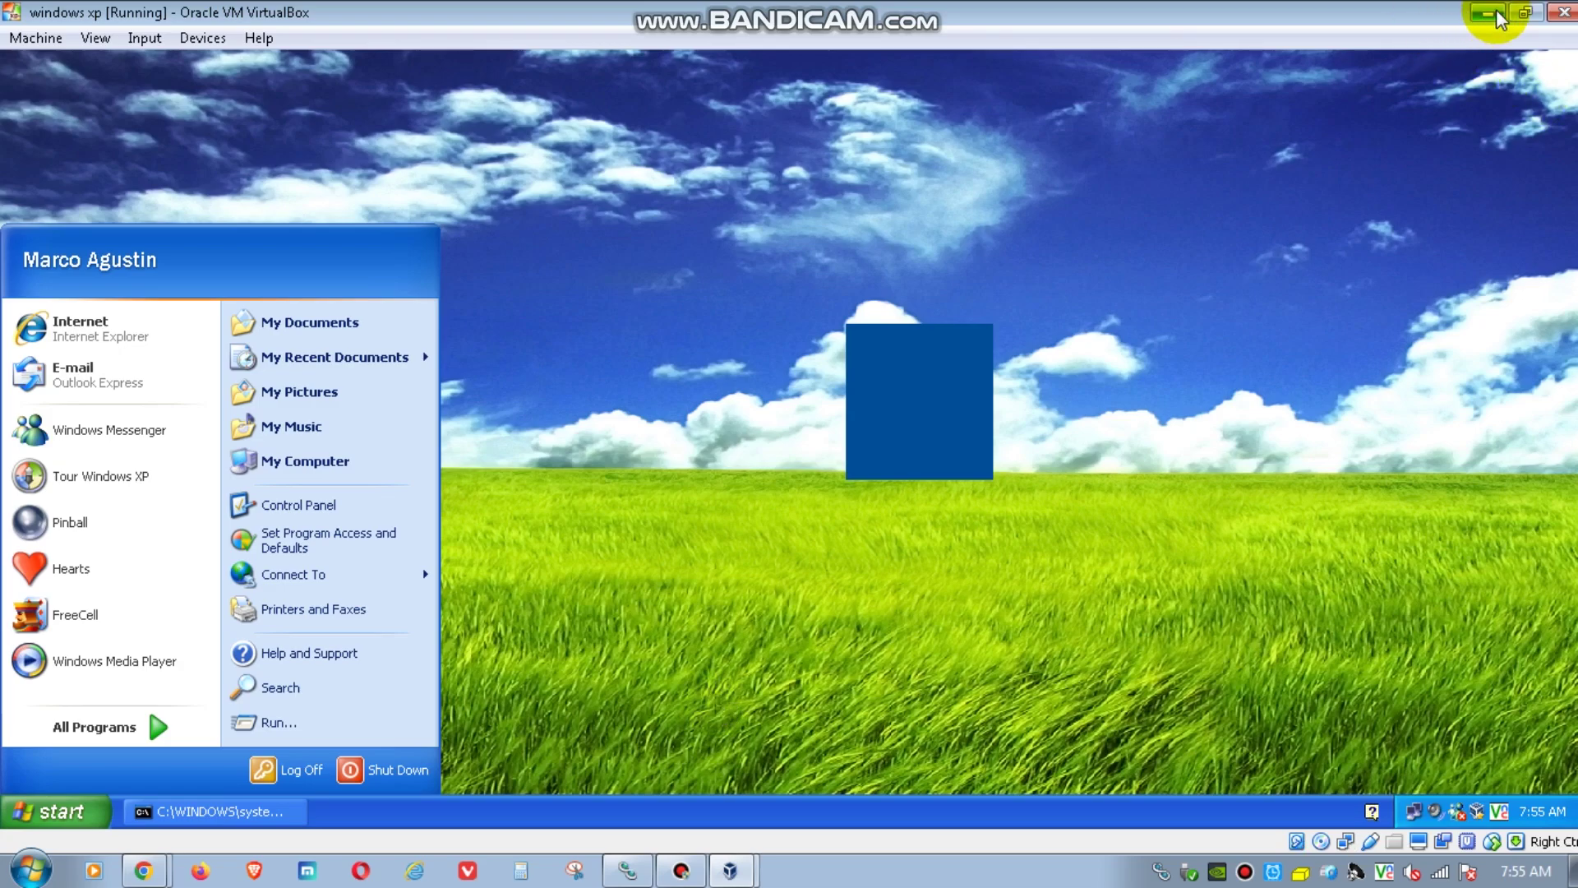